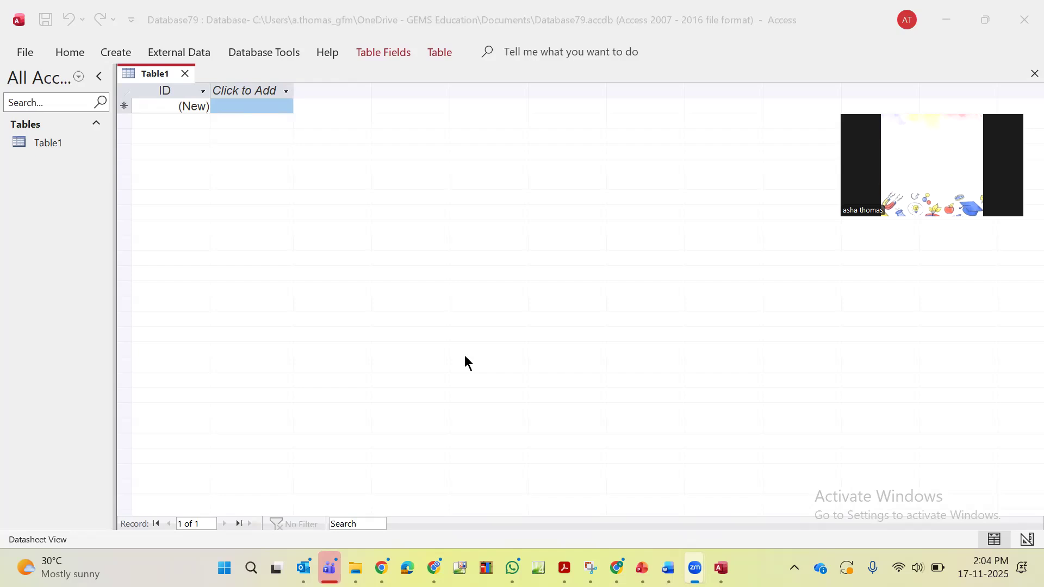
Set up a text-file import of J2122DUATHLON.csv from the Desktop into a new table in the current database
{"action": "left_click", "coordinate": [188, 53]}
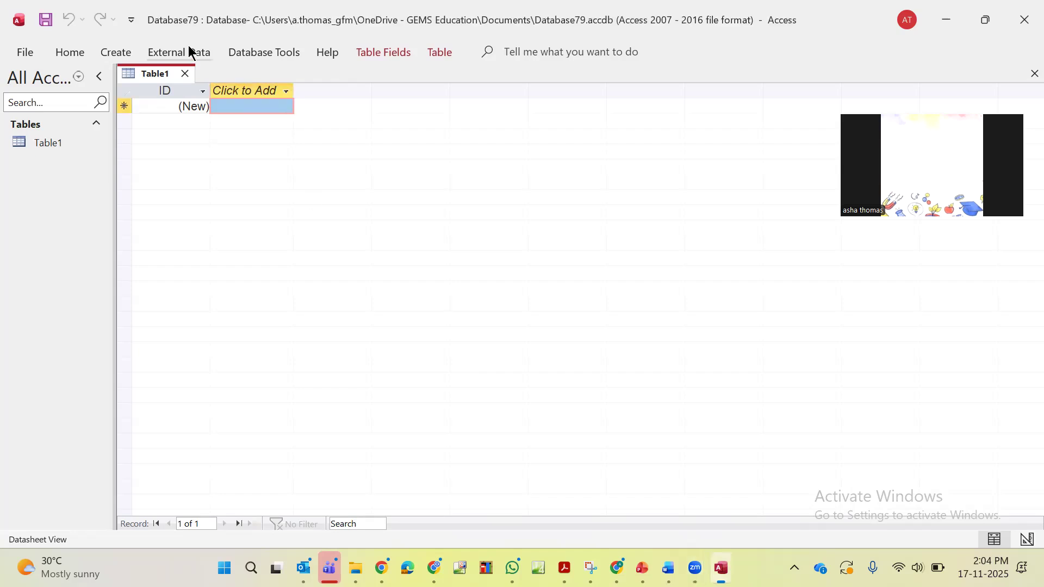
{"action": "left_click", "coordinate": [186, 50]}
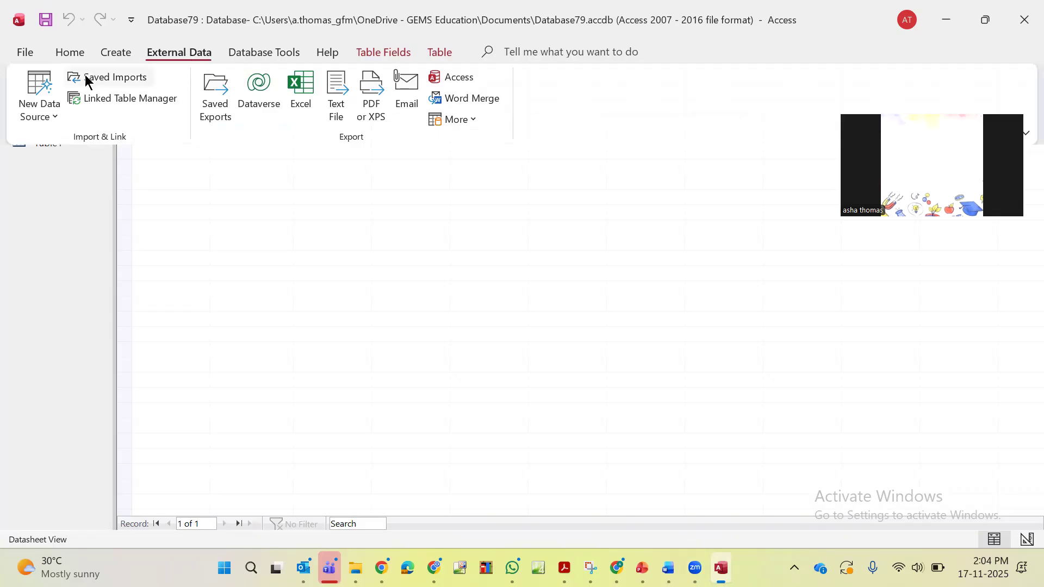
{"action": "left_click", "coordinate": [52, 119]}
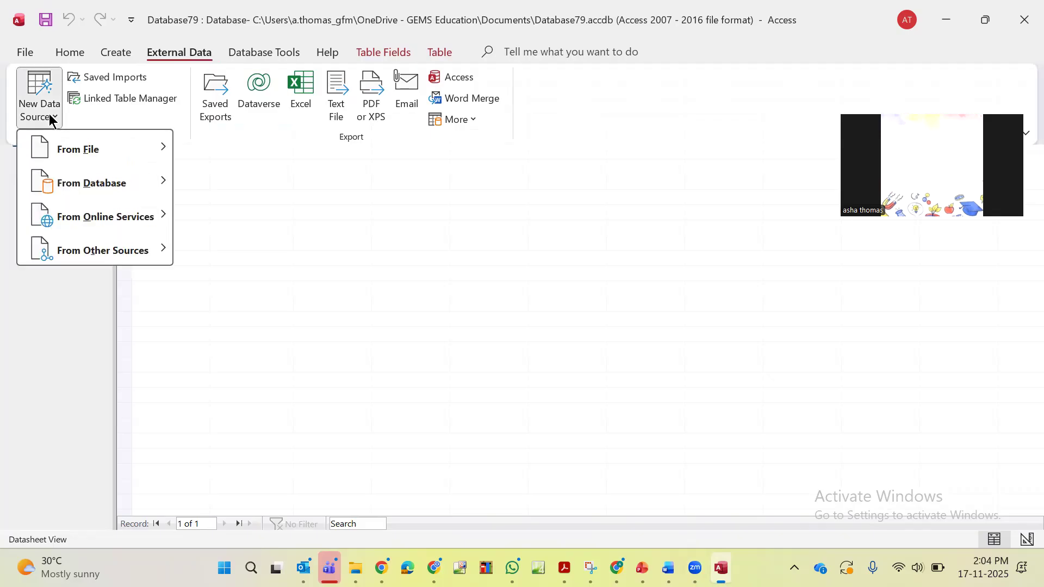
{"action": "mouse_move", "coordinate": [75, 148]}
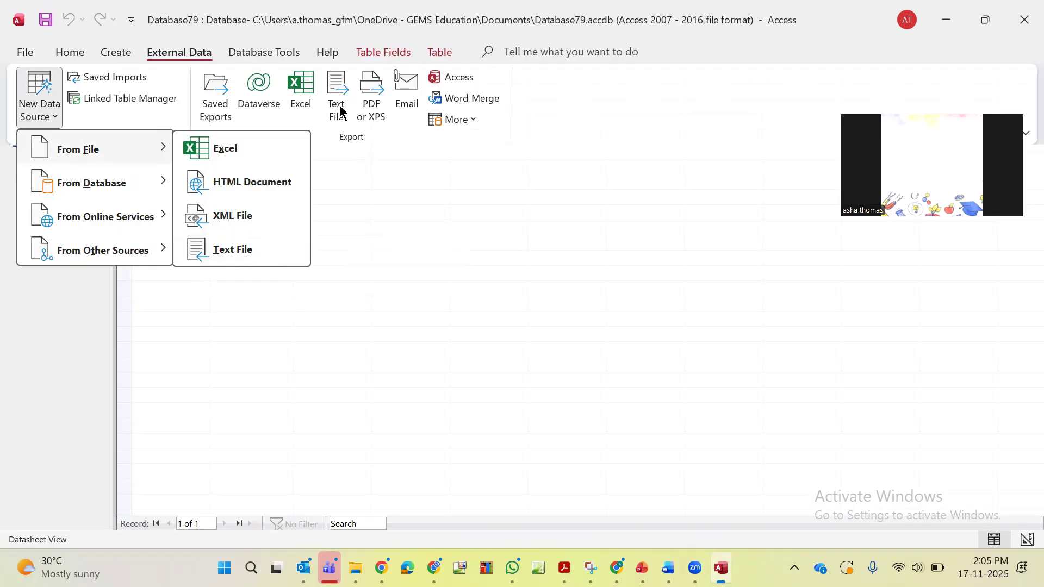
{"action": "left_click", "coordinate": [221, 250]}
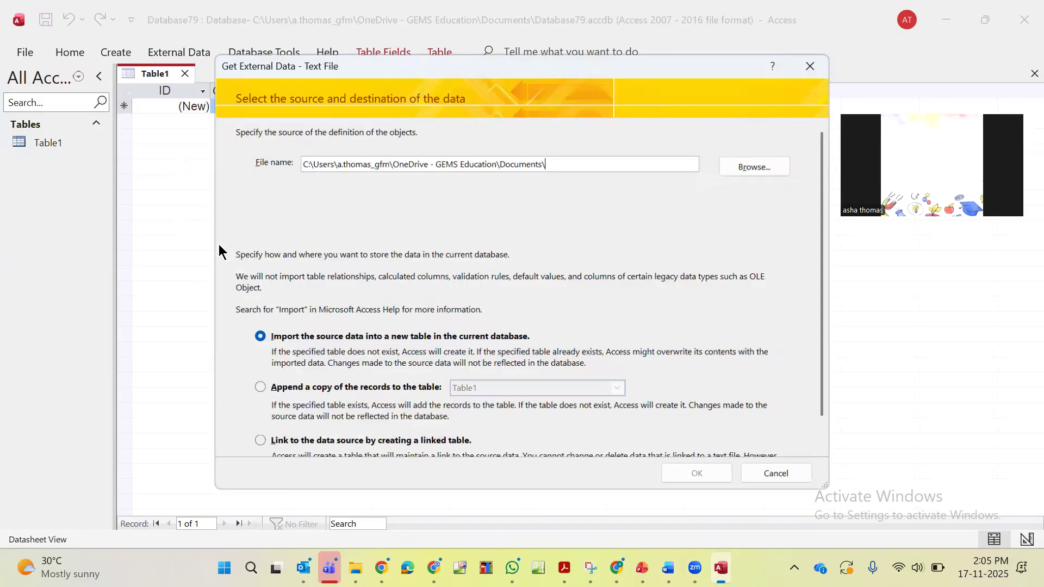
{"action": "left_click", "coordinate": [734, 165]}
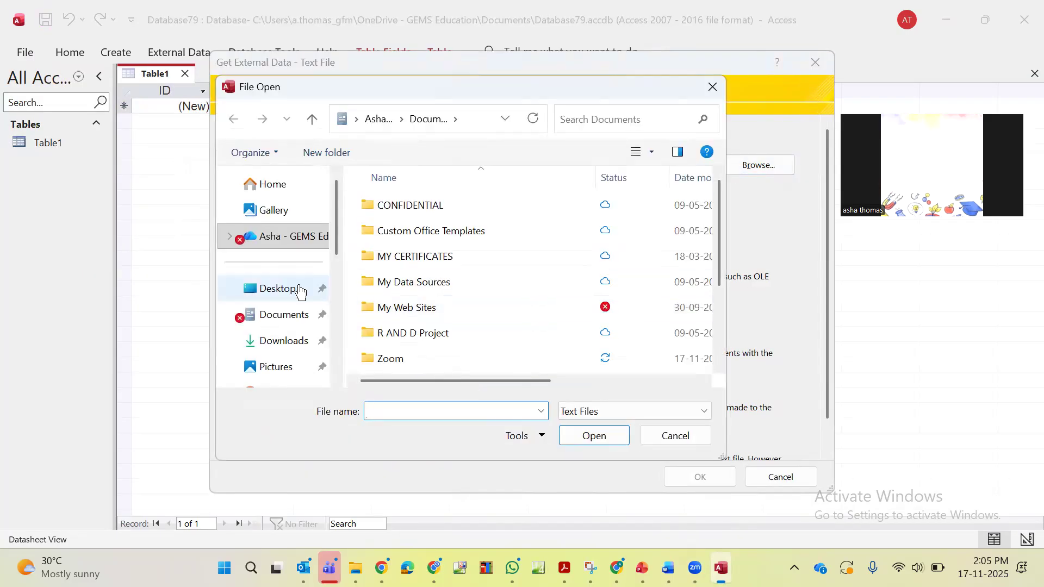
{"action": "left_click", "coordinate": [292, 293]}
{"action": "scroll", "coordinate": [507, 273], "scroll_direction": "down", "scroll_amount": 5}
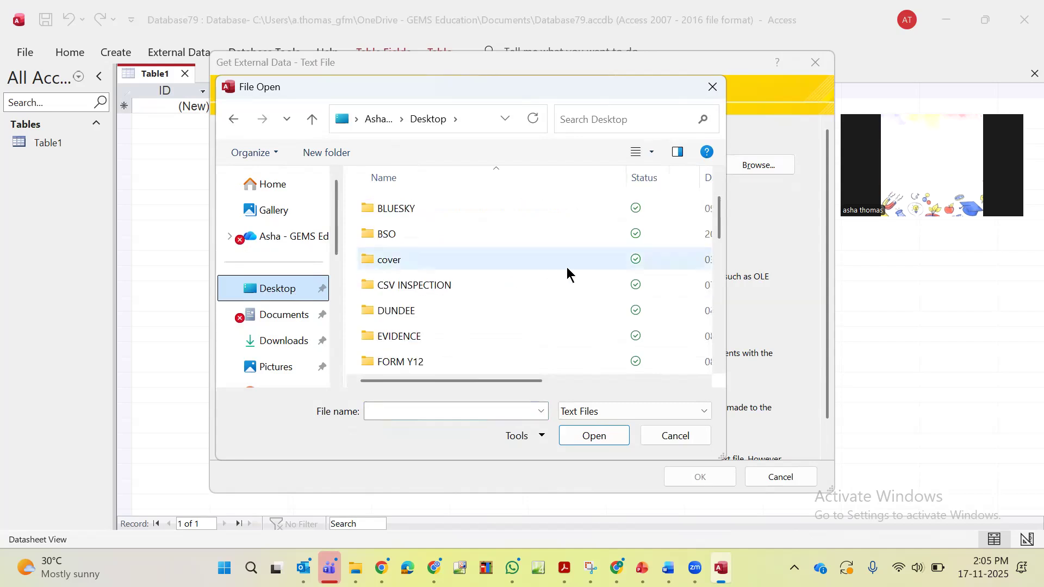
{"action": "scroll", "coordinate": [567, 274], "scroll_direction": "down", "scroll_amount": 4}
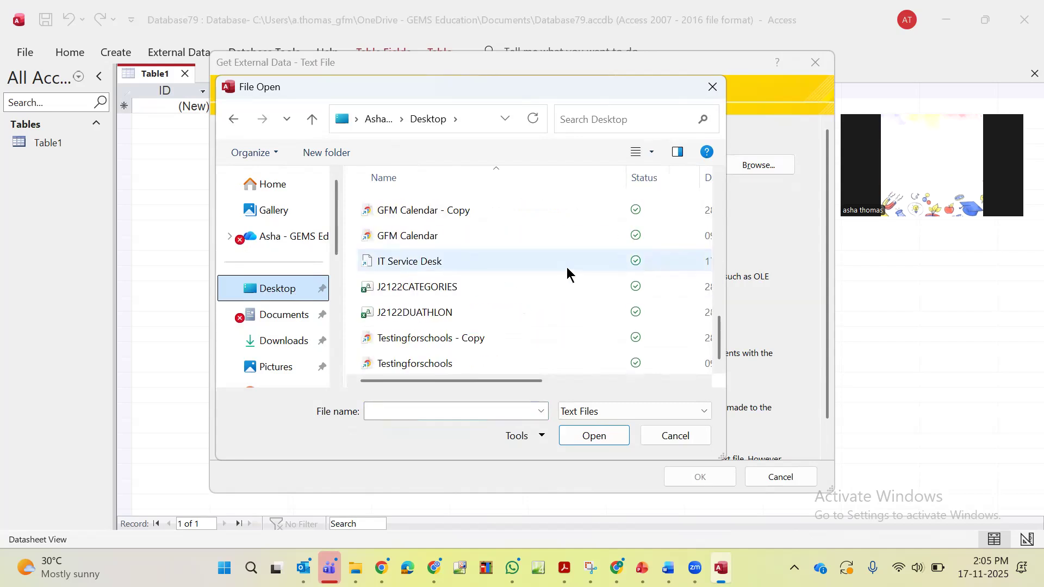
{"action": "left_click", "coordinate": [458, 315]}
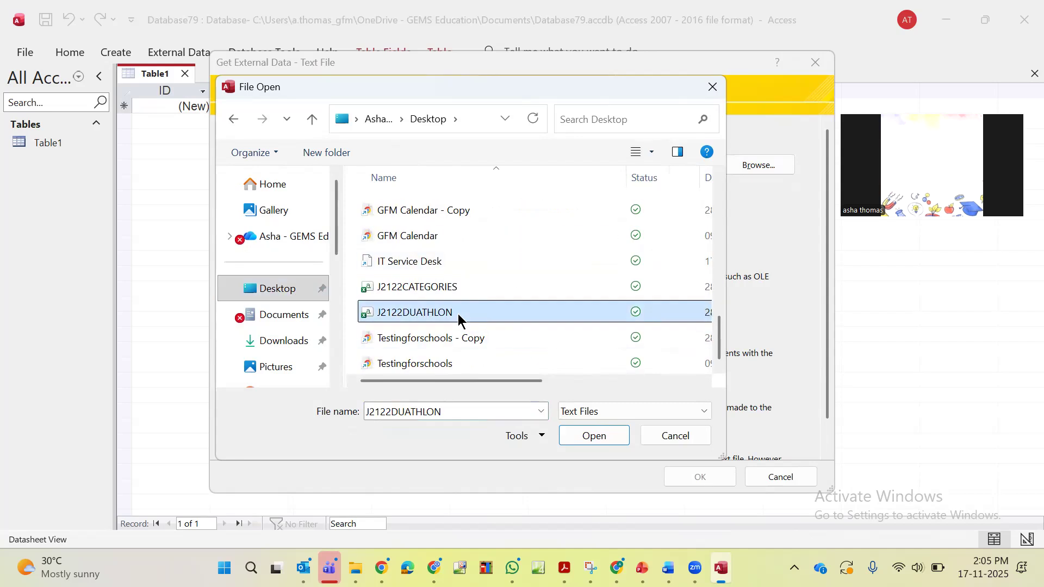
{"action": "left_click", "coordinate": [578, 436]}
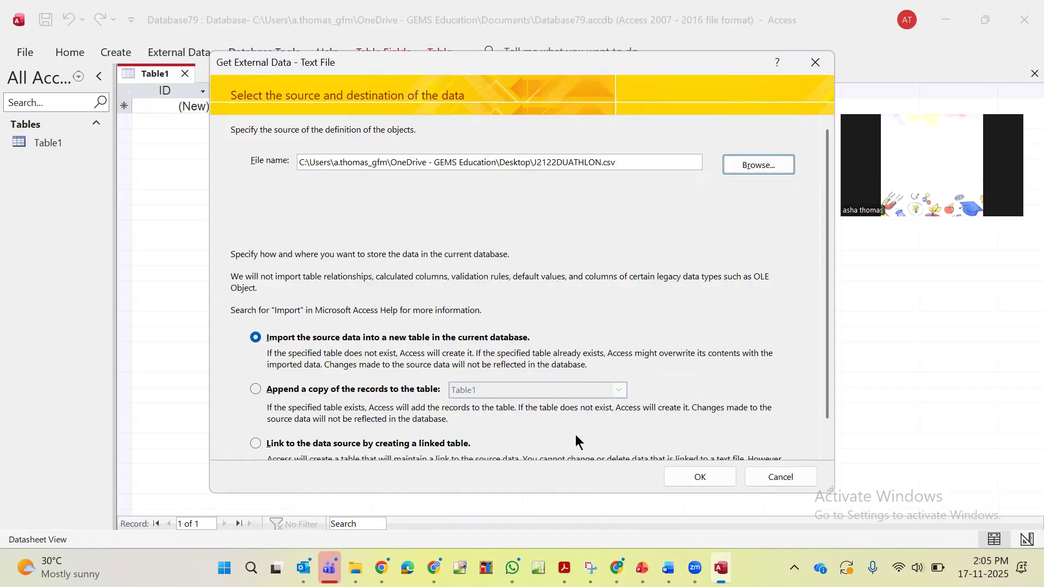
{"action": "left_click", "coordinate": [683, 479]}
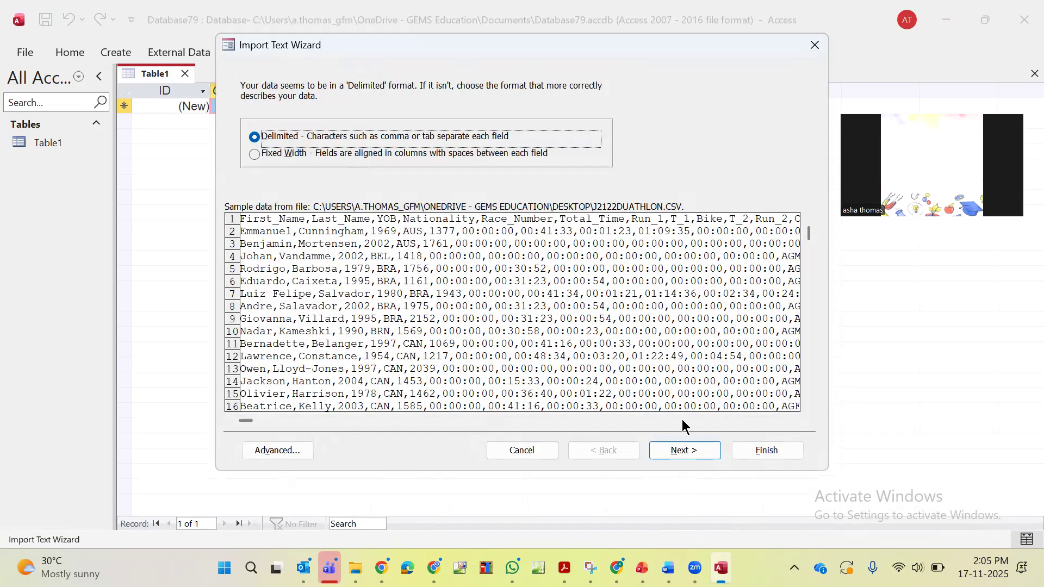
Keep the comma-delimited format with the first row as field names, and review the field data types in the import specification
{"action": "left_click", "coordinate": [678, 453]}
{"action": "left_click", "coordinate": [245, 168]}
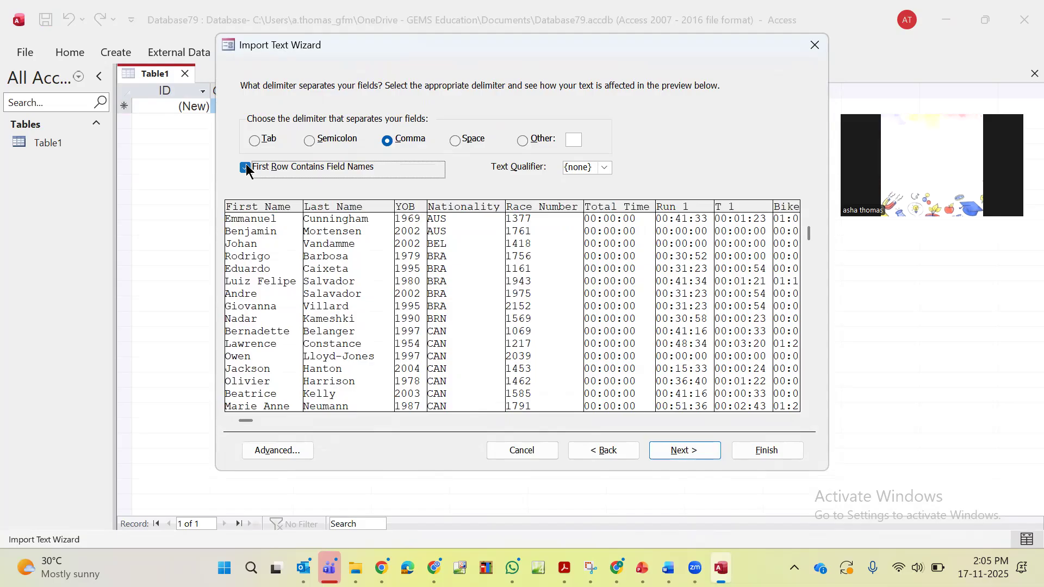
{"action": "left_click", "coordinate": [285, 451]}
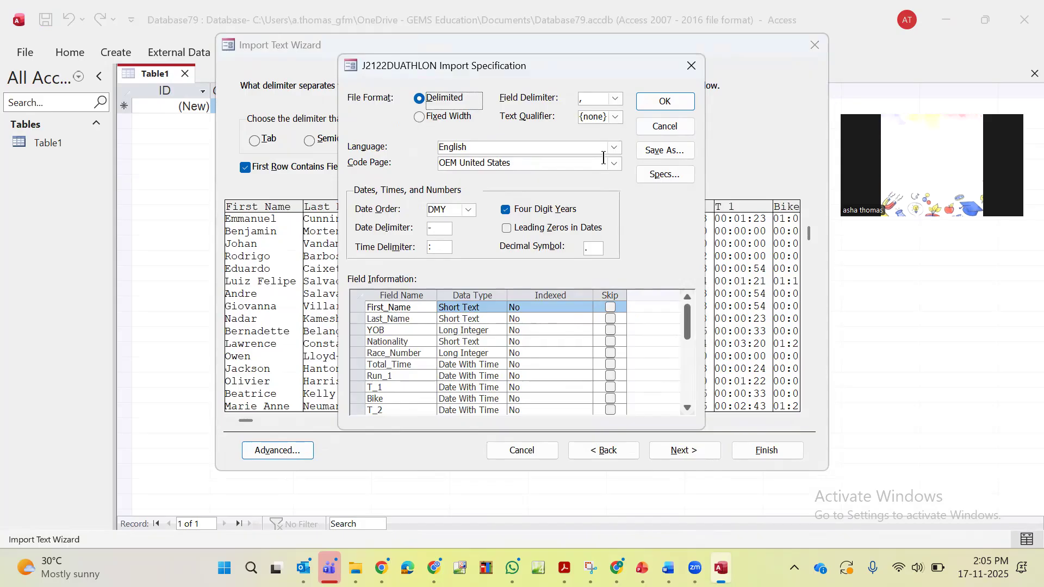
{"action": "left_click_drag", "start_coordinate": [493, 66], "coordinate": [453, 318]}
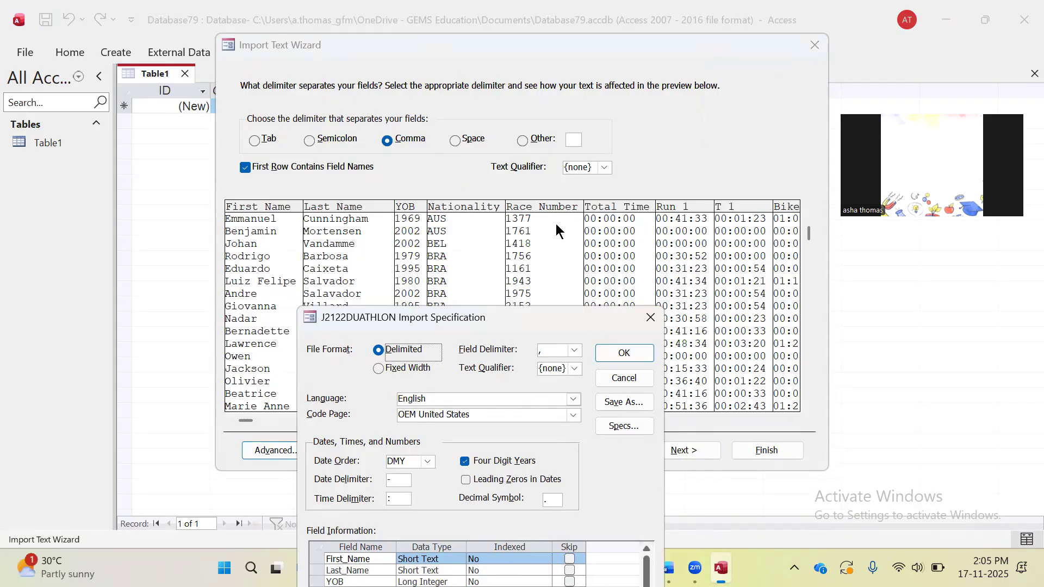
{"action": "left_click_drag", "start_coordinate": [502, 323], "coordinate": [436, 141]}
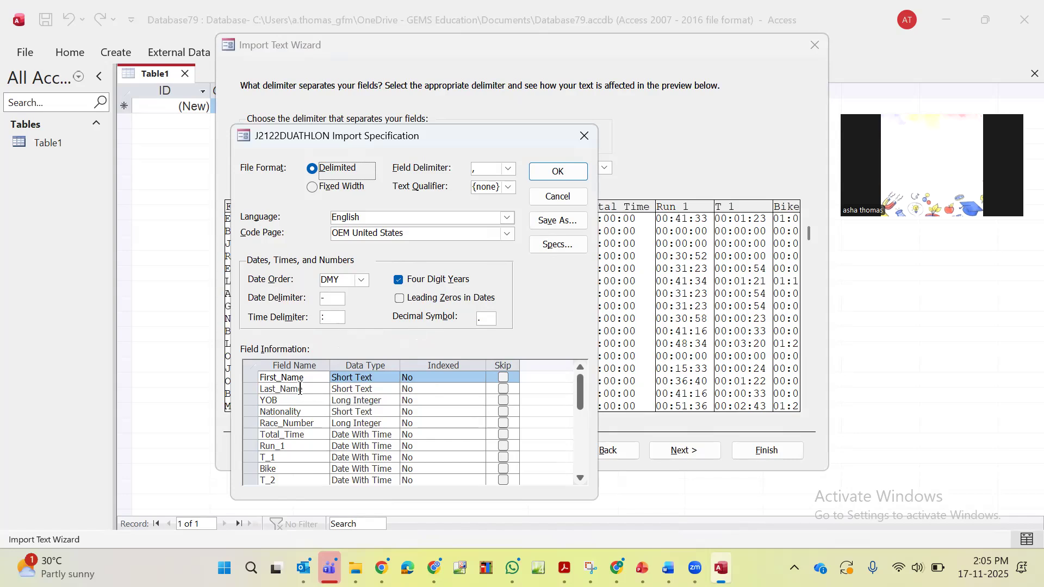
{"action": "left_click", "coordinate": [552, 173]}
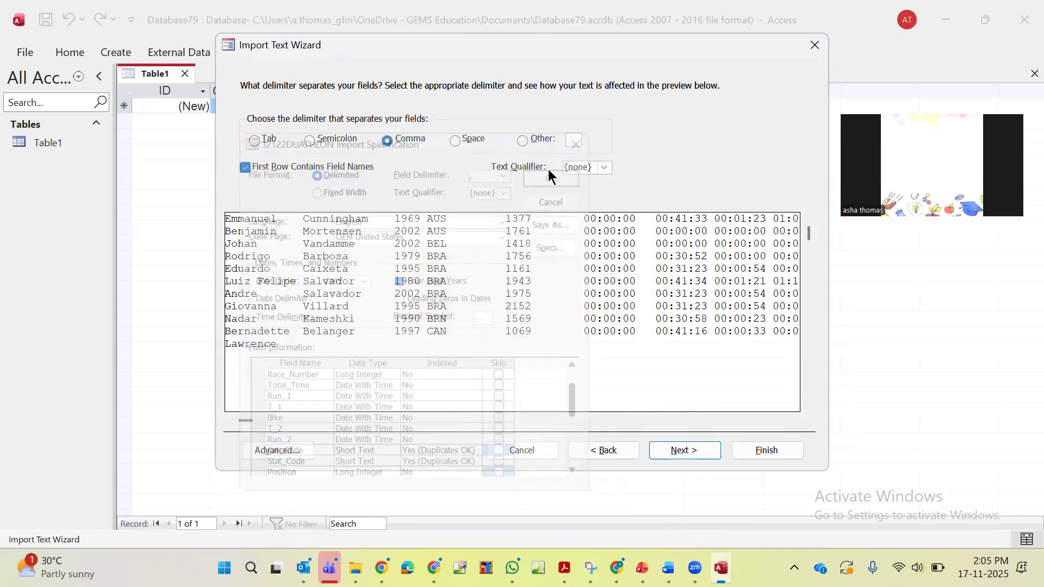
Let Access add the primary key and finish importing to the table J2122DUATHLON without saving the import steps
{"action": "left_click", "coordinate": [677, 454]}
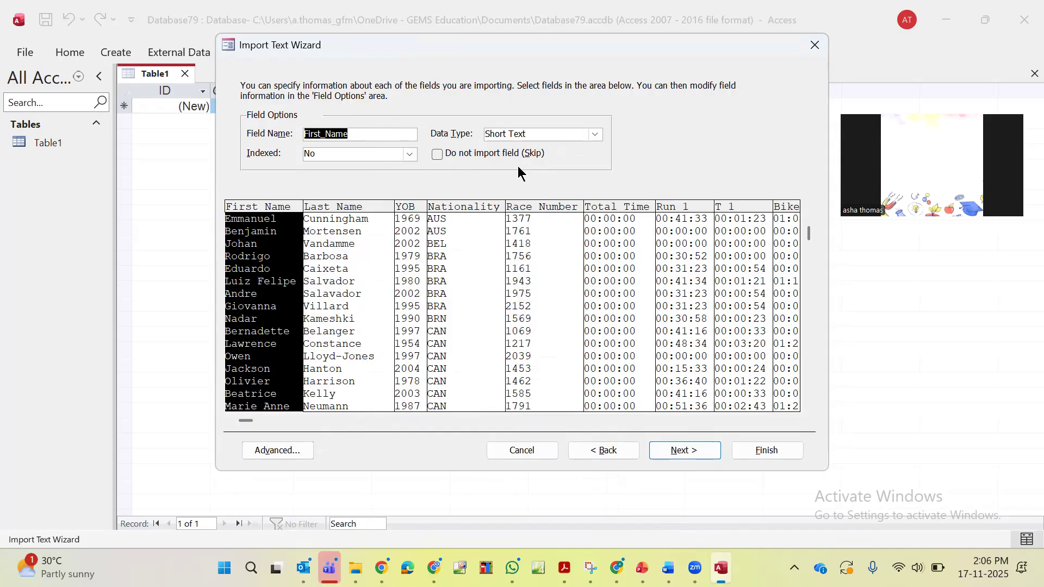
{"action": "left_click", "coordinate": [665, 451]}
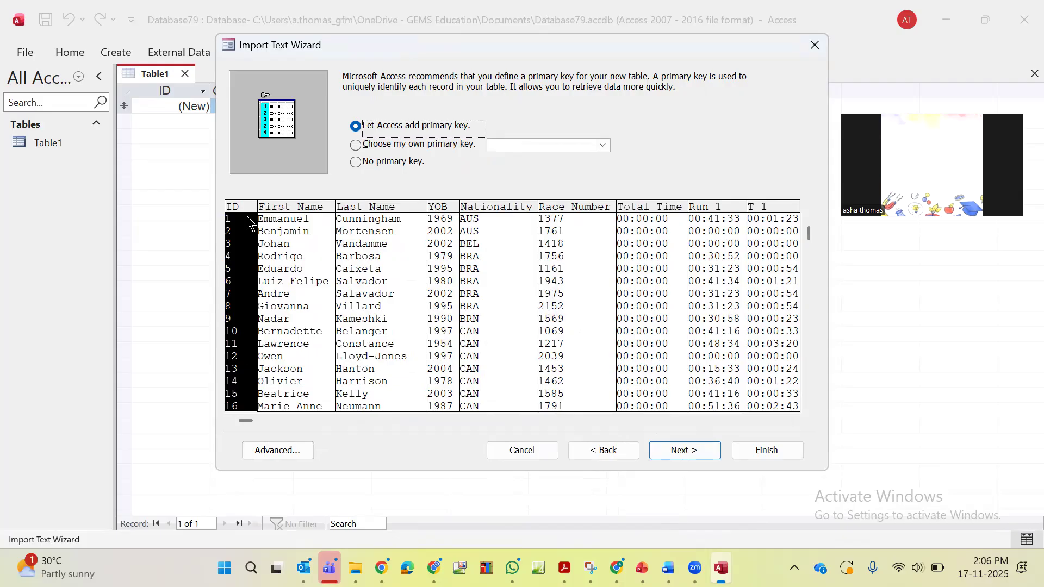
{"action": "left_click", "coordinate": [356, 145]}
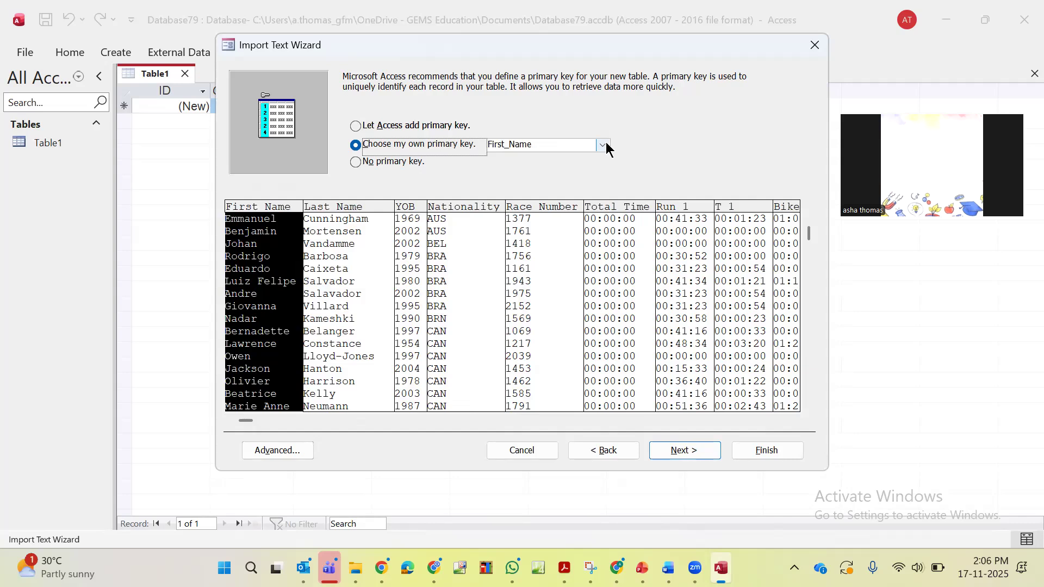
{"action": "left_click", "coordinate": [357, 126]}
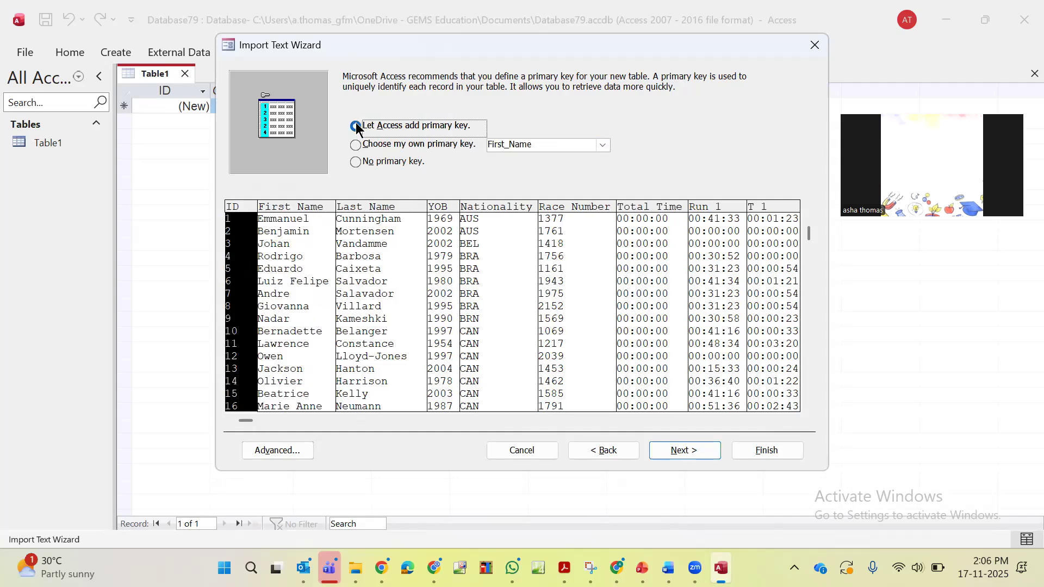
{"action": "left_click", "coordinate": [672, 450]}
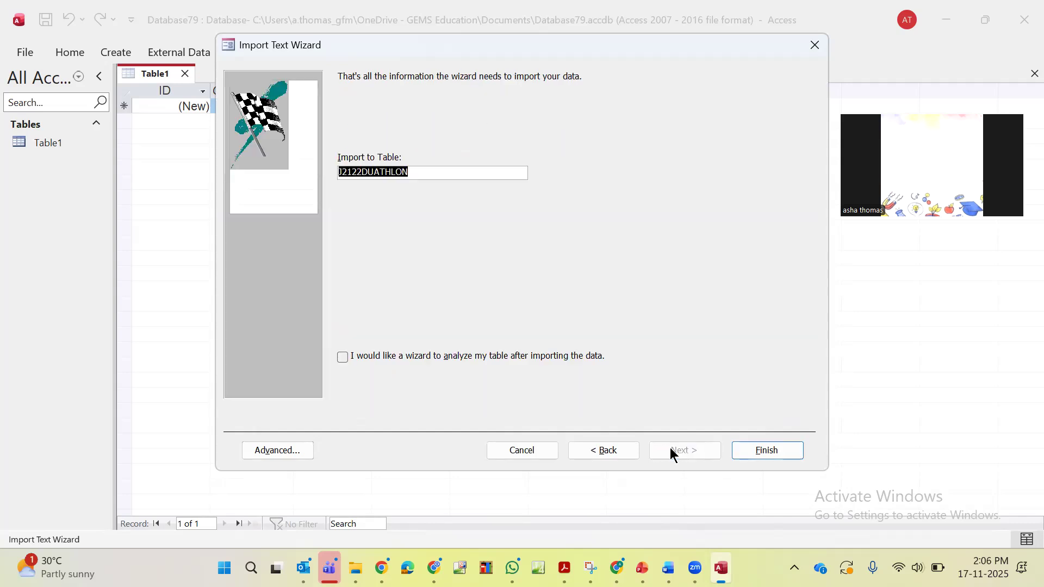
{"action": "left_click", "coordinate": [759, 451]}
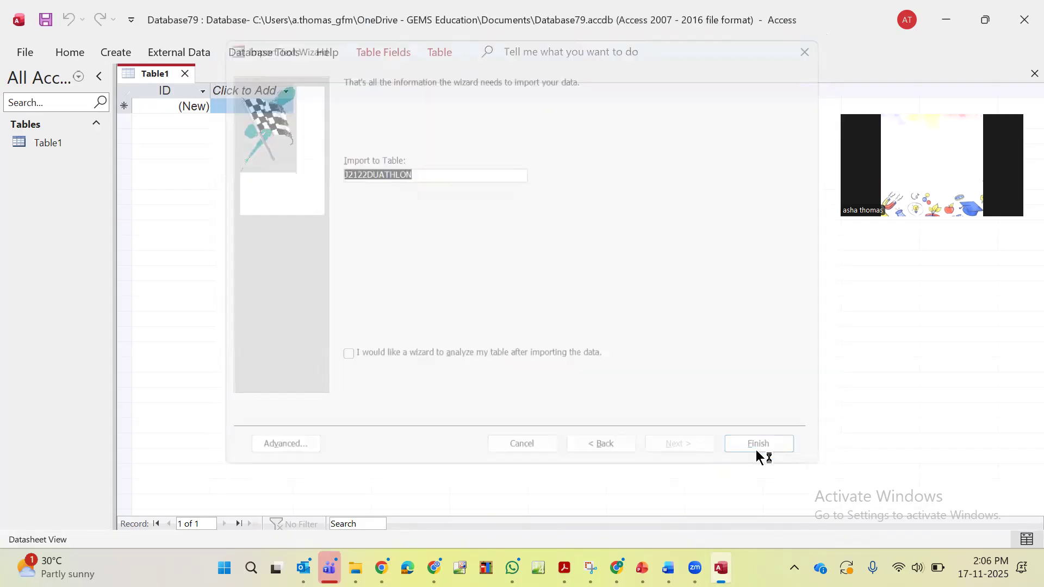
{"action": "left_click", "coordinate": [767, 474]}
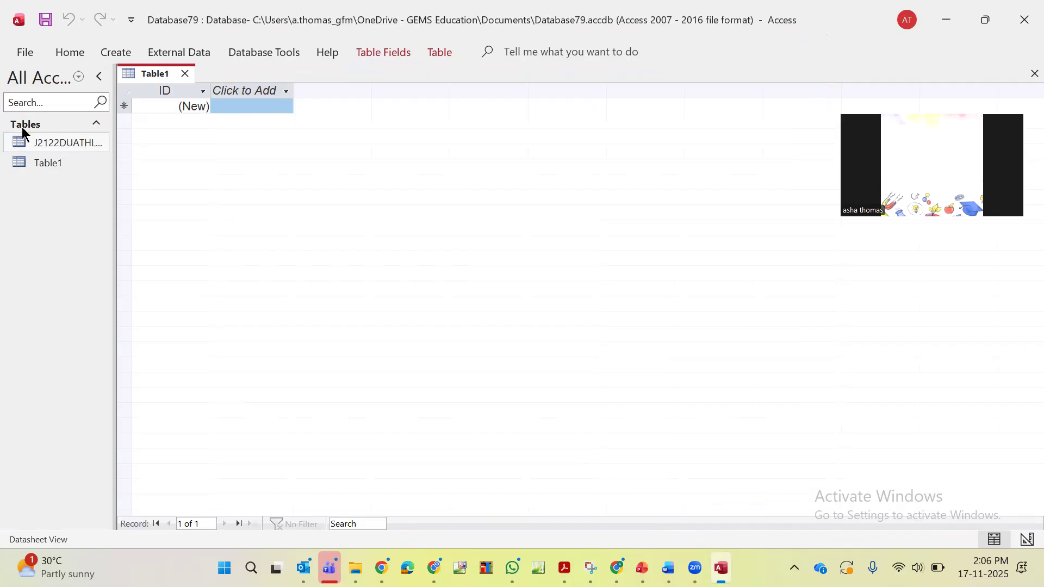
Open the imported J2122DUATHLON table in Datasheet view and look through its records
{"action": "double_click", "coordinate": [66, 141]}
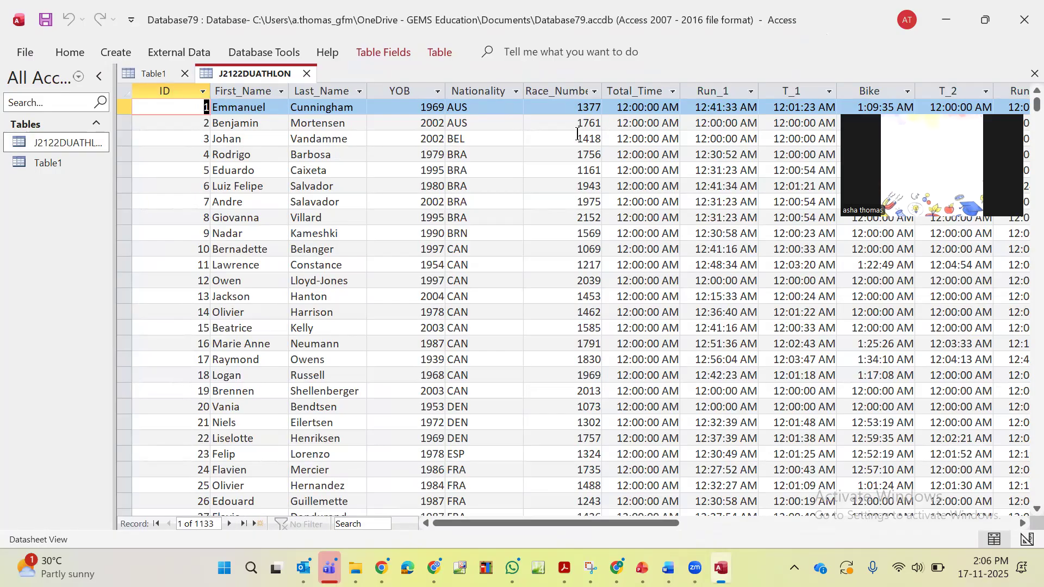
{"action": "scroll", "coordinate": [642, 270], "scroll_direction": "down", "scroll_amount": 6}
{"action": "scroll", "coordinate": [642, 270], "scroll_direction": "down", "scroll_amount": 16}
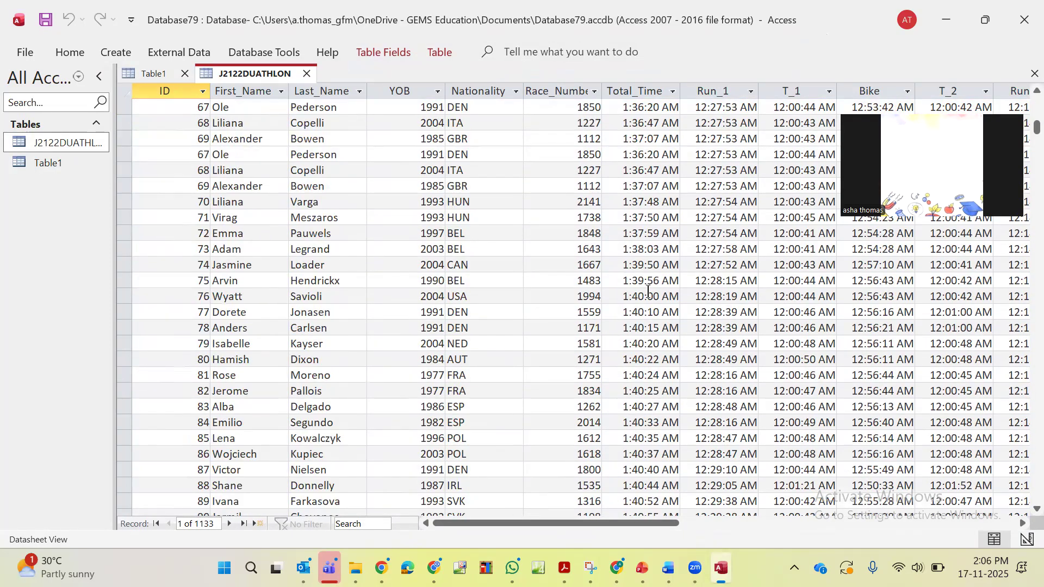
{"action": "scroll", "coordinate": [205, 201], "scroll_direction": "up", "scroll_amount": 8}
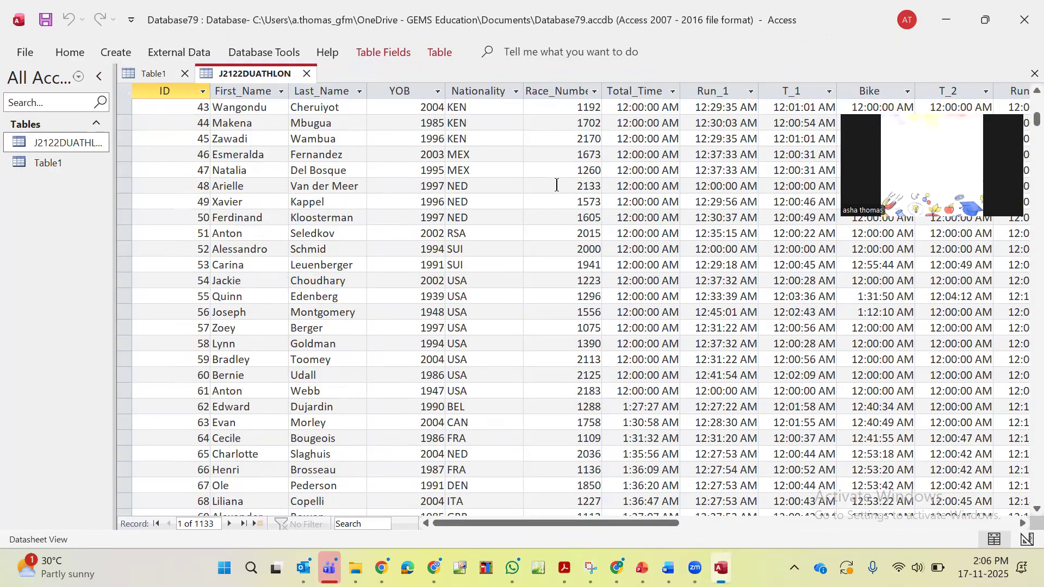
{"action": "scroll", "coordinate": [557, 185], "scroll_direction": "up", "scroll_amount": 11}
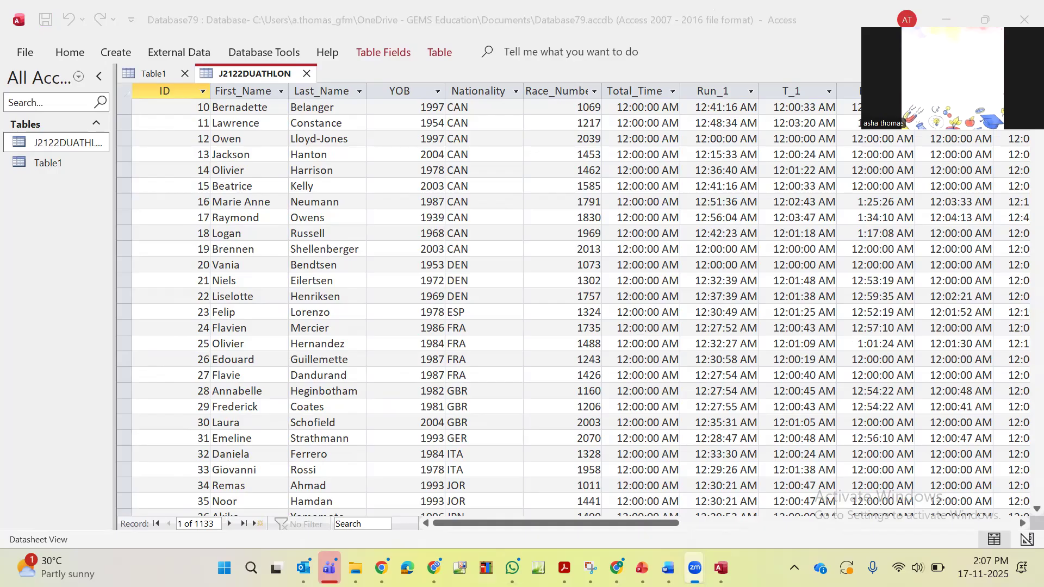
Switch to Snipping Tool and capture a rectangular screenshot of the J2122DUATHLON datasheet
{"action": "left_click", "coordinate": [578, 509]}
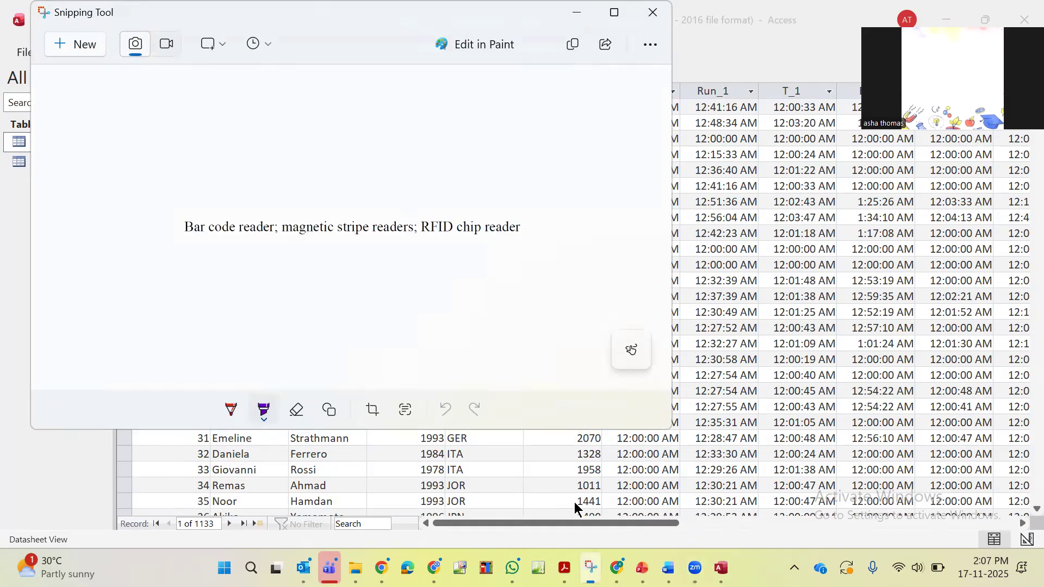
{"action": "left_click", "coordinate": [85, 49]}
{"action": "left_click_drag", "start_coordinate": [118, 70], "coordinate": [860, 544]}
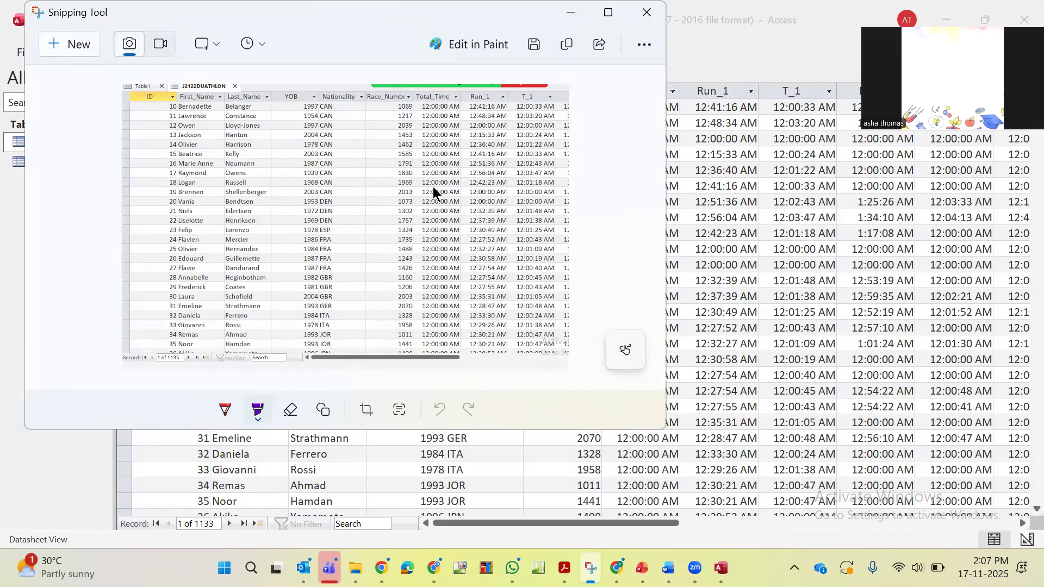
Switch to the blank Word document and enter the heading "EVIDENCE DOCUMENT"
{"action": "mouse_move", "coordinate": [669, 568]}
{"action": "left_click", "coordinate": [626, 452]}
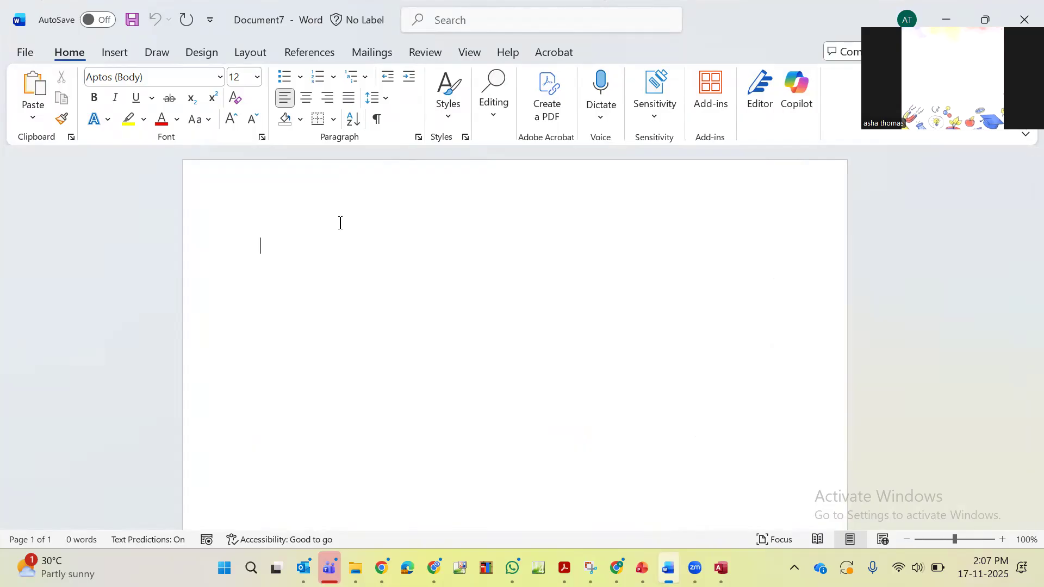
{"action": "type", "text": "EVO"}
{"action": "key", "text": "BackSpace"}
{"action": "type", "text": "IDENCE DC"}
{"action": "key", "text": "BackSpace"}
{"action": "type", "text": "OCUMENT"}
{"action": "key", "text": "Return"}
Paste the datasheet screenshot below the heading and caption it "1.SCREENSHOT OF THE DATASHEET VIEW"
{"action": "type", "text": "1."}
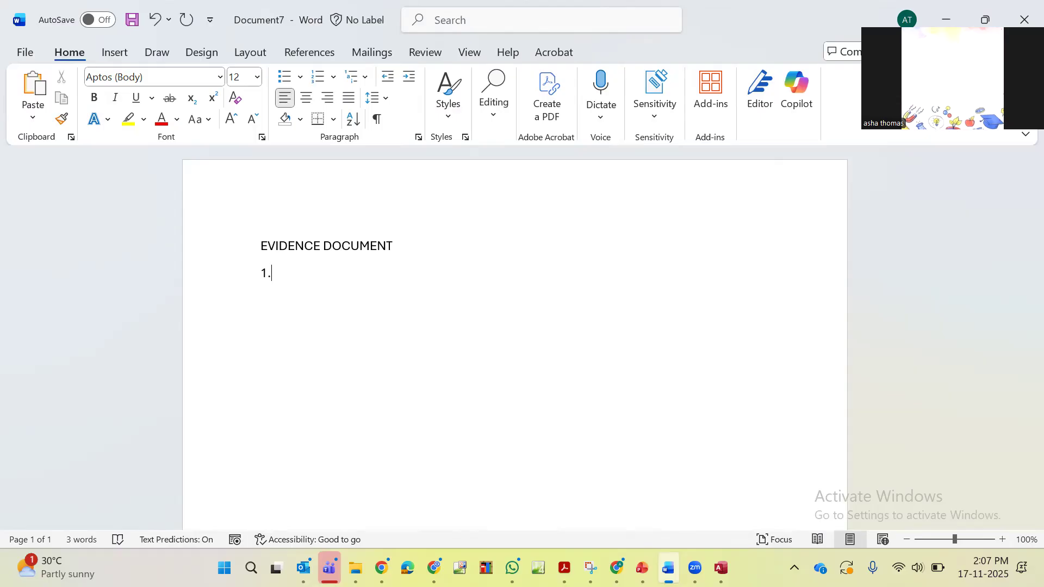
{"action": "key", "text": "Return"}
{"action": "key", "text": "ctrl+v"}
{"action": "scroll", "coordinate": [342, 220], "scroll_direction": "up", "scroll_amount": 3}
{"action": "left_click", "coordinate": [311, 237]}
{"action": "type", "text": "SCREENS"}
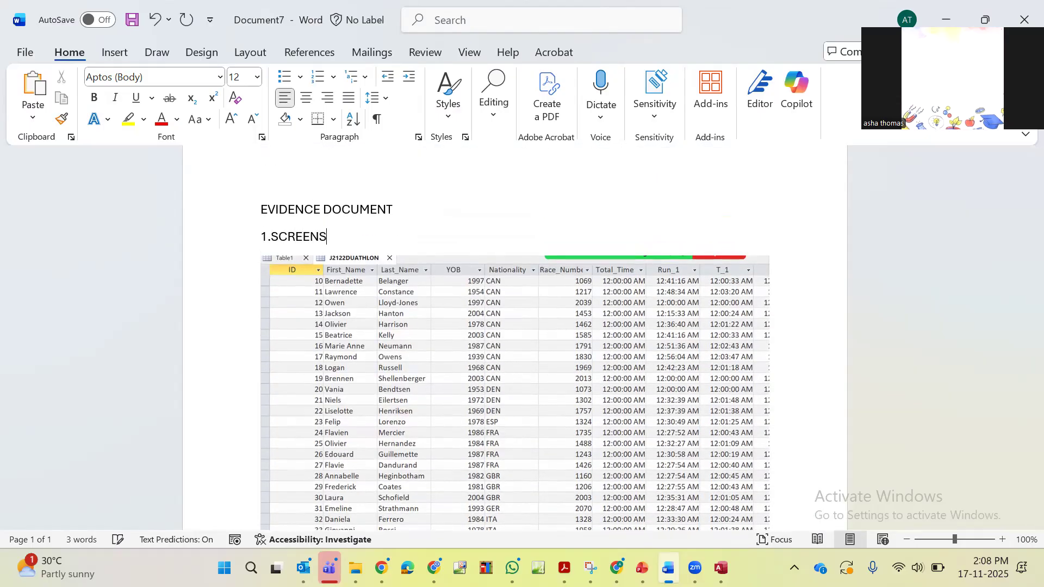
{"action": "type", "text": "HOT OF THE DATASHEET VIEW"}
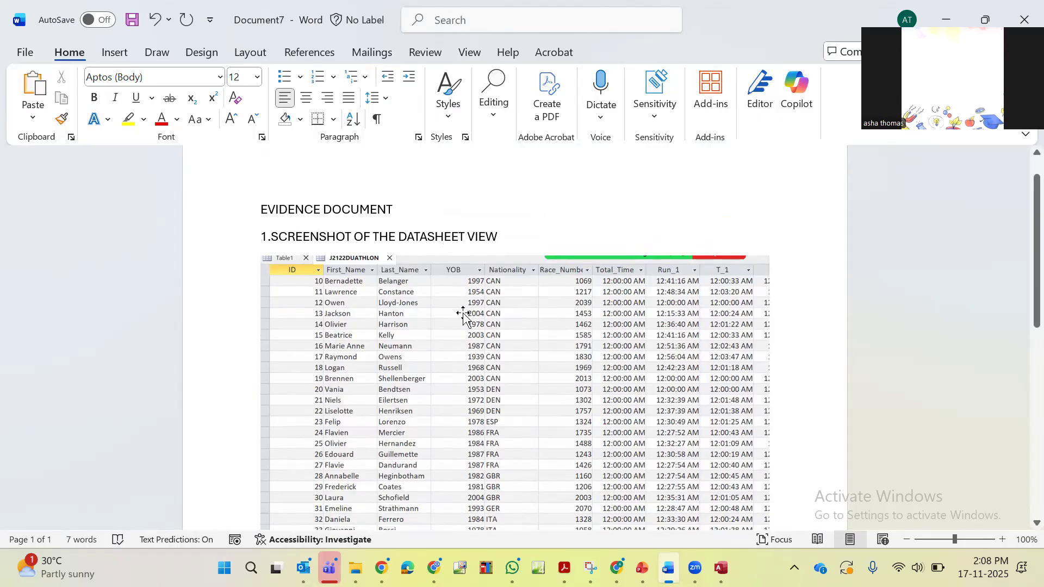
Add the caption "SCREENSHOT OF THE DESIGN VIEW" on a new line below the datasheet screenshot
{"action": "scroll", "coordinate": [560, 375], "scroll_direction": "down", "scroll_amount": 5}
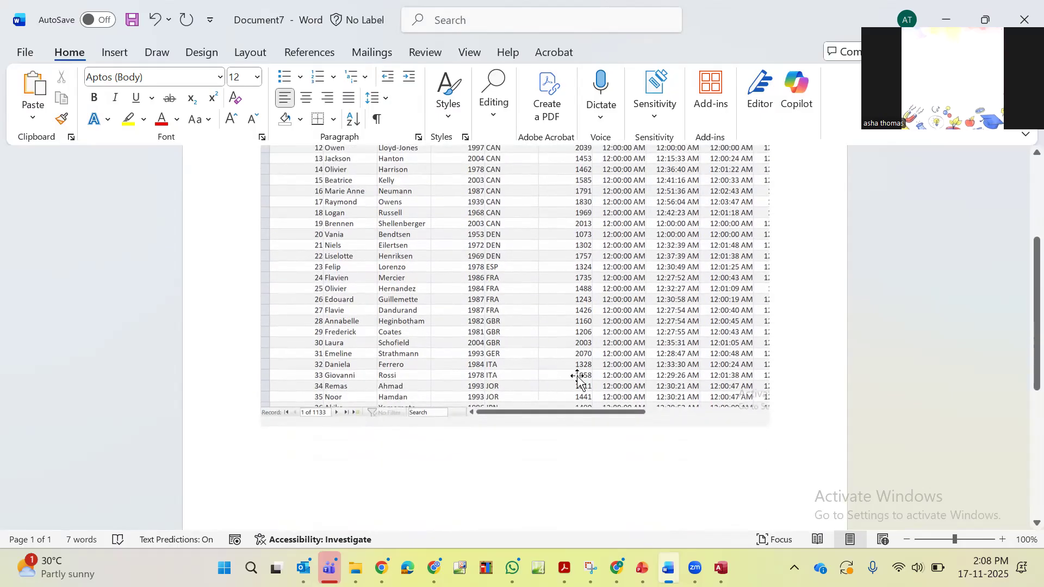
{"action": "left_click", "coordinate": [771, 412]}
{"action": "key", "text": "Return"}
{"action": "type", "text": "SCREENSHO"}
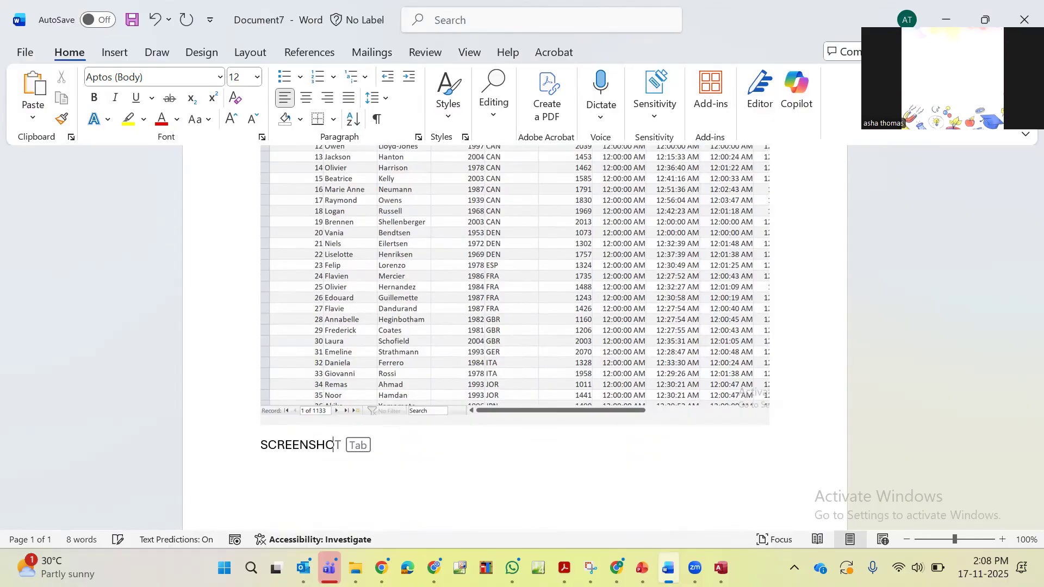
{"action": "type", "text": "T OF THE DESIGN"}
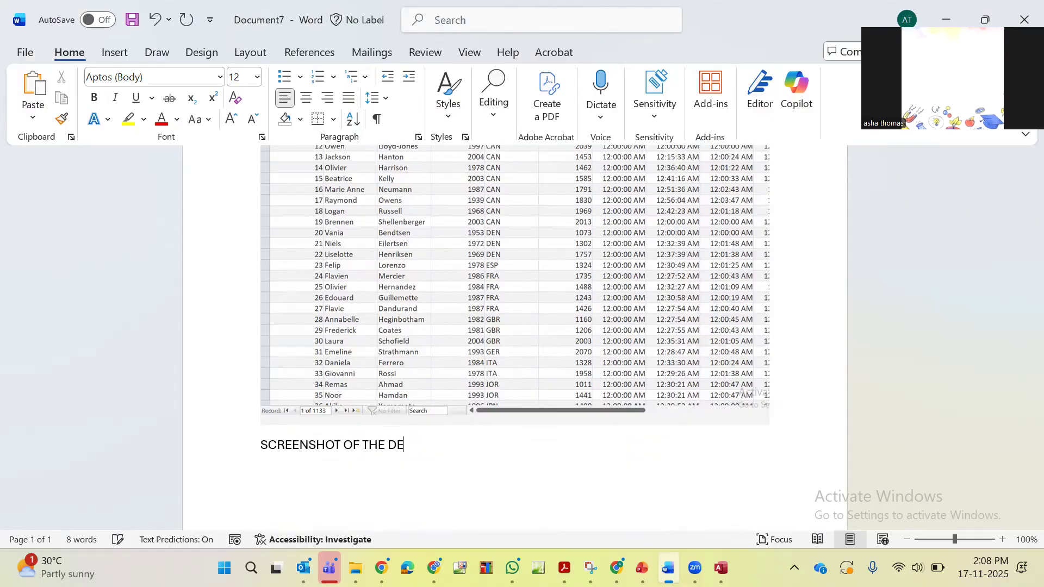
{"action": "type", "text": " VIEW"}
{"action": "key", "text": "Return"}
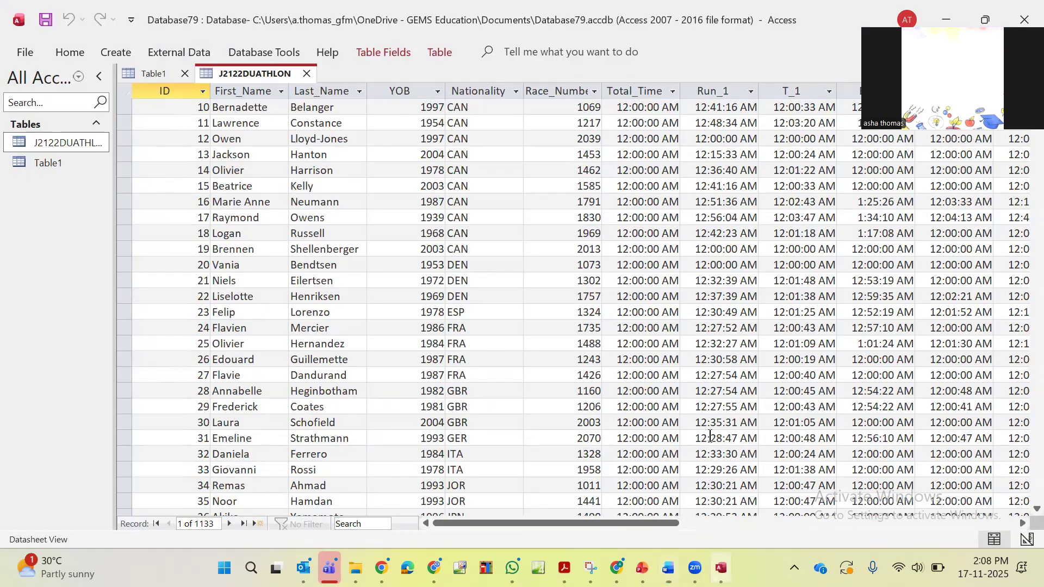
Switch to Access and open the J2122DUATHLON table in Design view
{"action": "left_click", "coordinate": [721, 568]}
{"action": "left_click", "coordinate": [62, 51]}
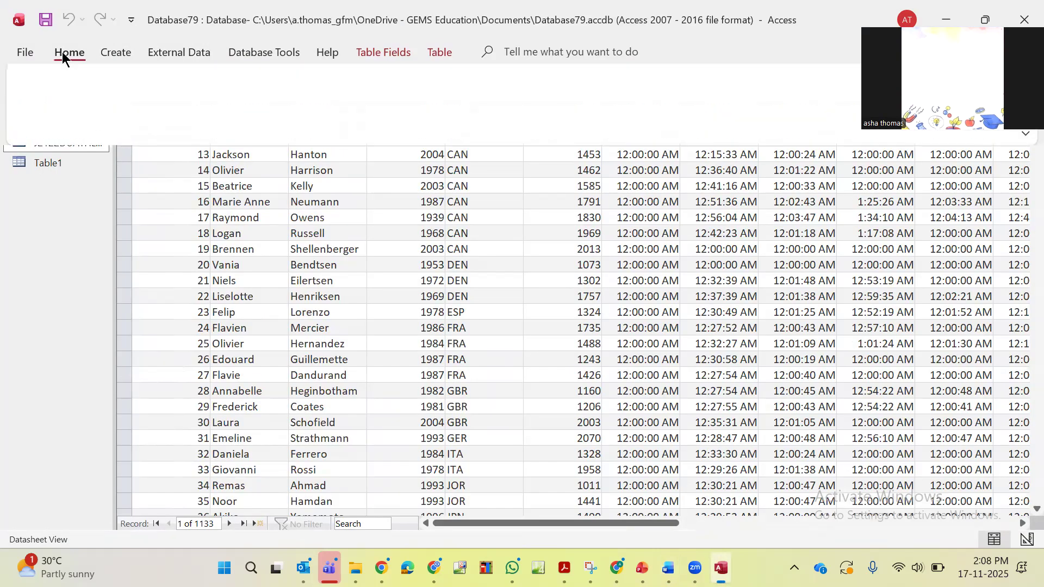
{"action": "left_click", "coordinate": [29, 121]}
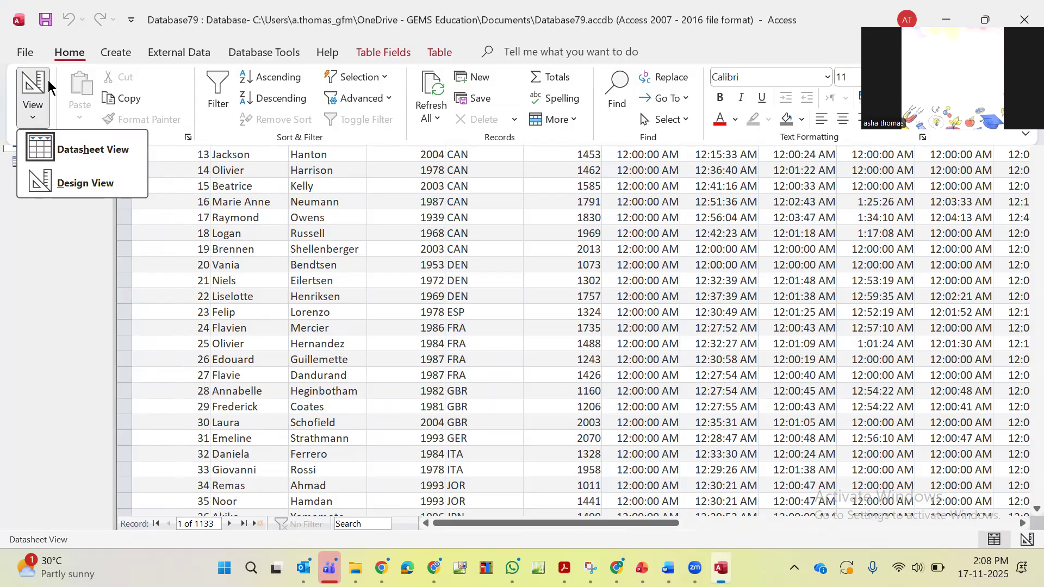
{"action": "left_click", "coordinate": [66, 185]}
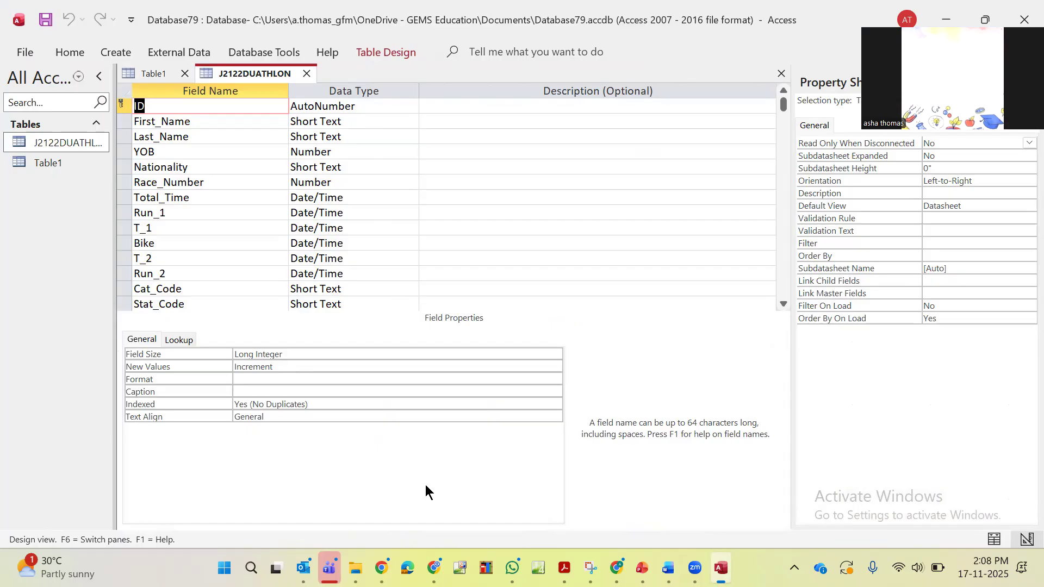
Switch to Snipping Tool and capture a rectangular screenshot of the table's field list and field properties
{"action": "left_click", "coordinate": [591, 568]}
{"action": "left_click", "coordinate": [75, 45]}
{"action": "left_click_drag", "start_coordinate": [115, 80], "coordinate": [595, 445]}
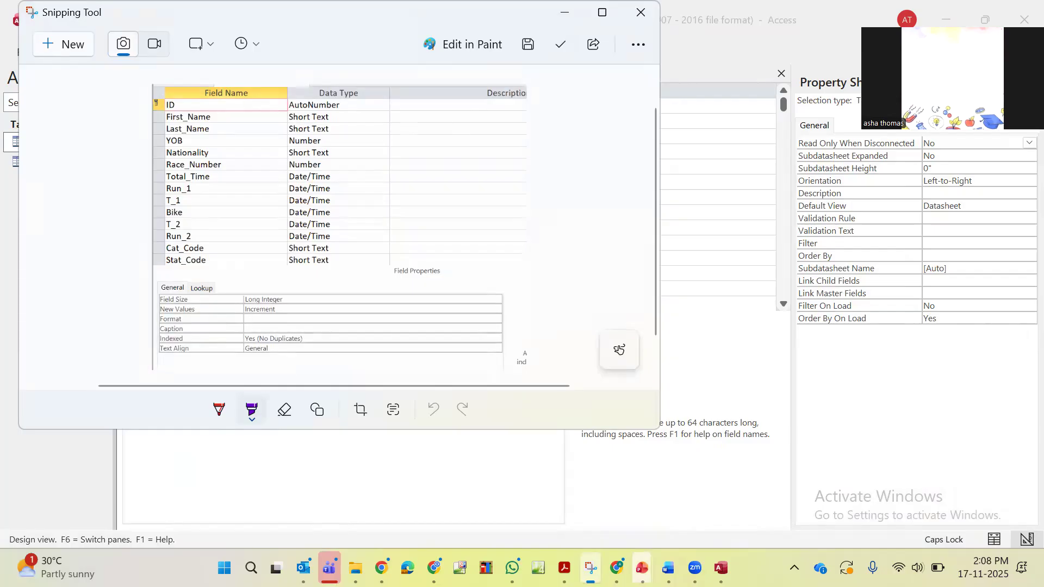
Switch to the Word evidence document and paste the Design view screenshot below its caption
{"action": "mouse_move", "coordinate": [668, 568]}
{"action": "left_click", "coordinate": [648, 489]}
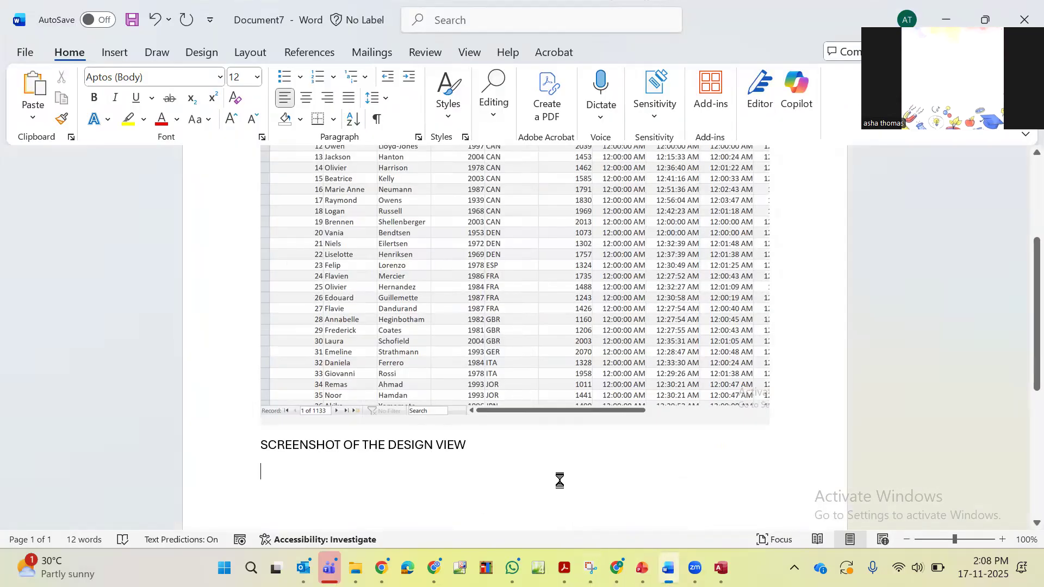
{"action": "key", "text": "ctrl+v"}
{"action": "scroll", "coordinate": [427, 373], "scroll_direction": "up", "scroll_amount": 7}
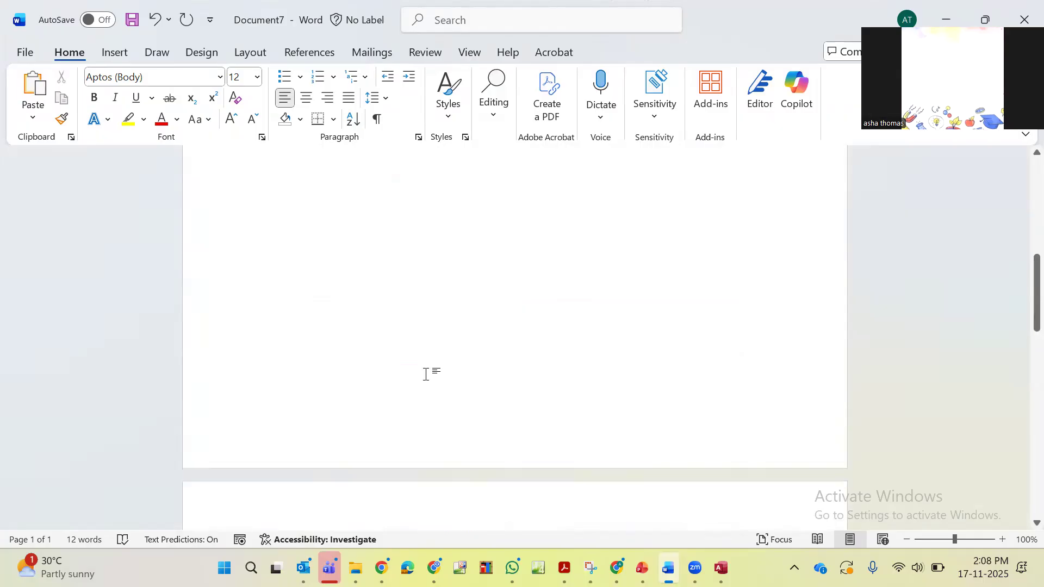
Reduce the height of the Design view screenshot so it fits on the first page beneath its caption
{"action": "scroll", "coordinate": [455, 405], "scroll_direction": "down", "scroll_amount": 10}
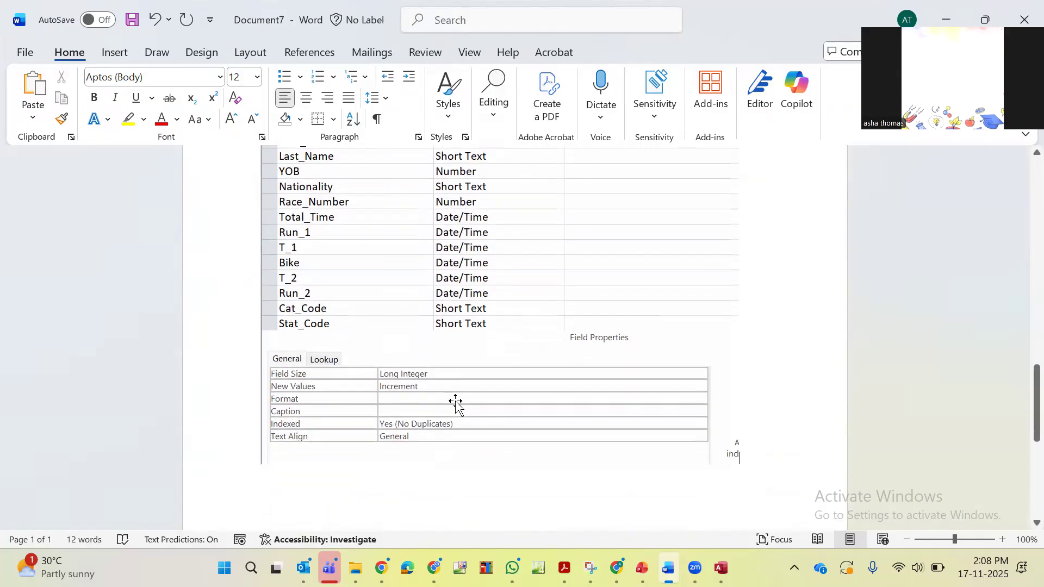
{"action": "left_click", "coordinate": [489, 457]}
{"action": "scroll", "coordinate": [500, 391], "scroll_direction": "down", "scroll_amount": 1}
{"action": "scroll", "coordinate": [500, 392], "scroll_direction": "up", "scroll_amount": 7}
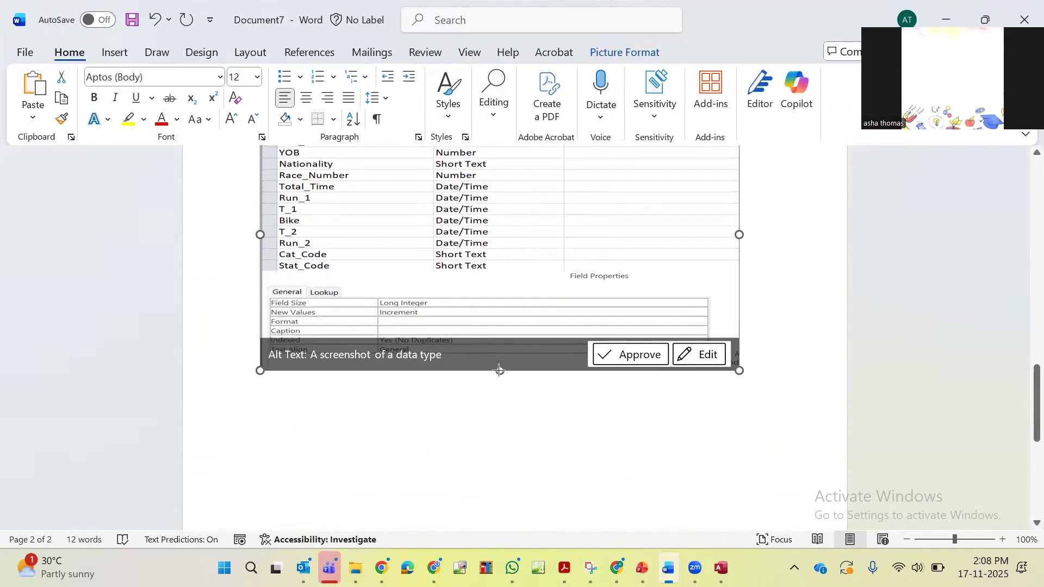
{"action": "scroll", "coordinate": [505, 396], "scroll_direction": "up", "scroll_amount": 3}
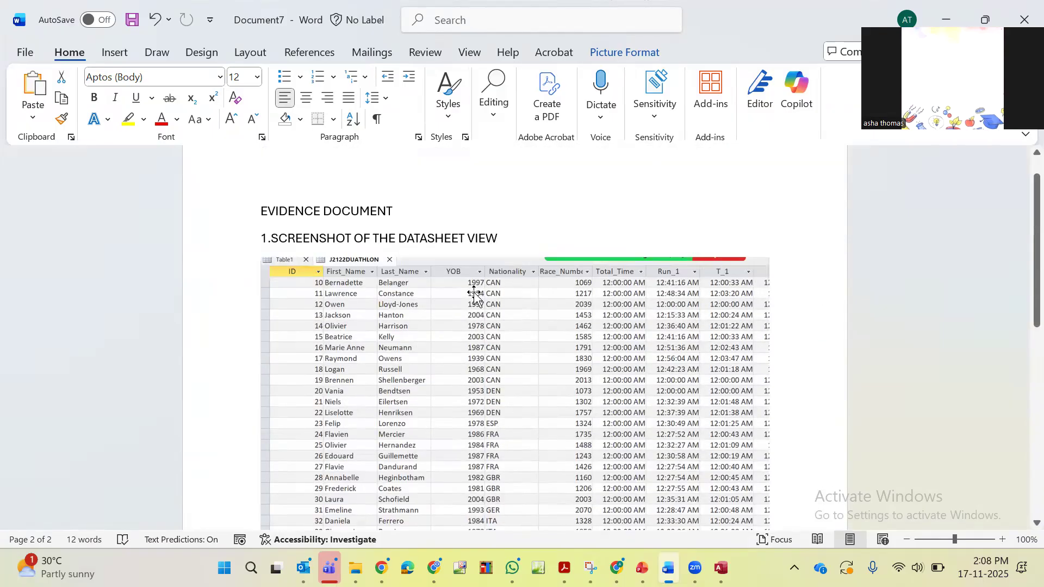
{"action": "scroll", "coordinate": [498, 356], "scroll_direction": "down", "scroll_amount": 2}
{"action": "scroll", "coordinate": [499, 356], "scroll_direction": "down", "scroll_amount": 5}
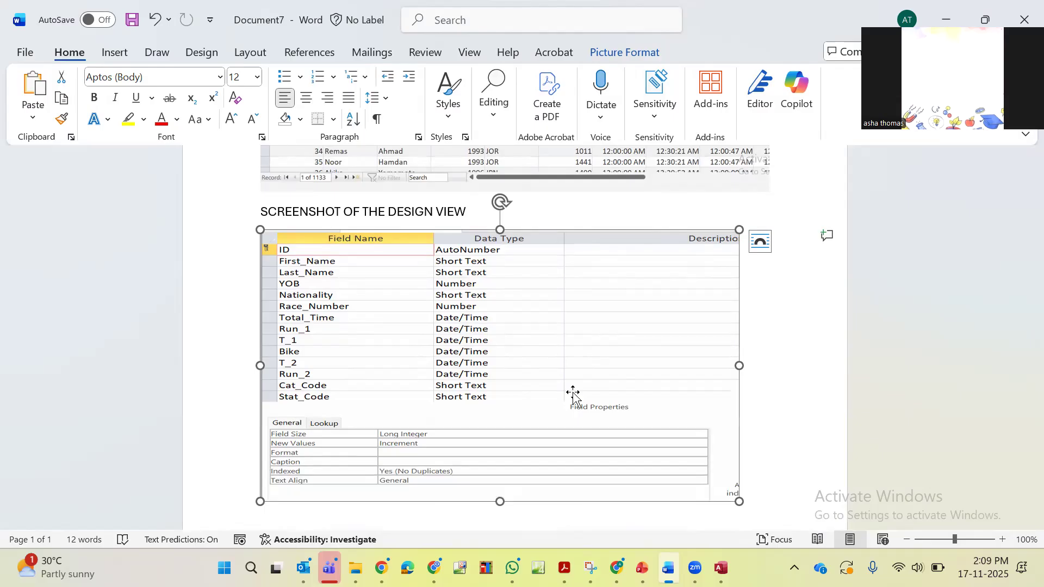
Switch to Access and show the J2122DUATHLON table in Datasheet view
{"action": "left_click", "coordinate": [722, 569]}
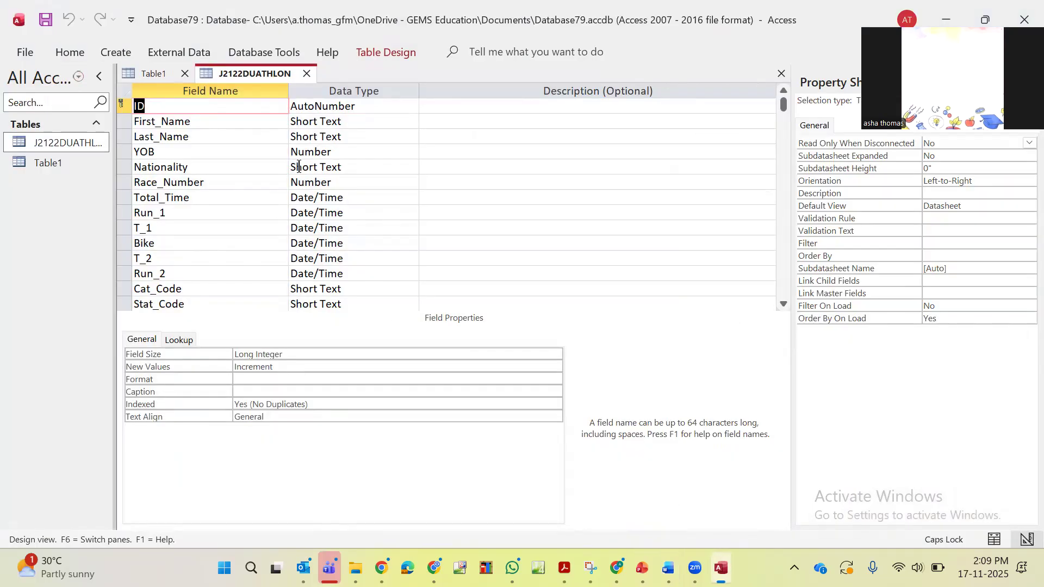
{"action": "left_click", "coordinate": [70, 52]}
{"action": "left_click", "coordinate": [33, 115]}
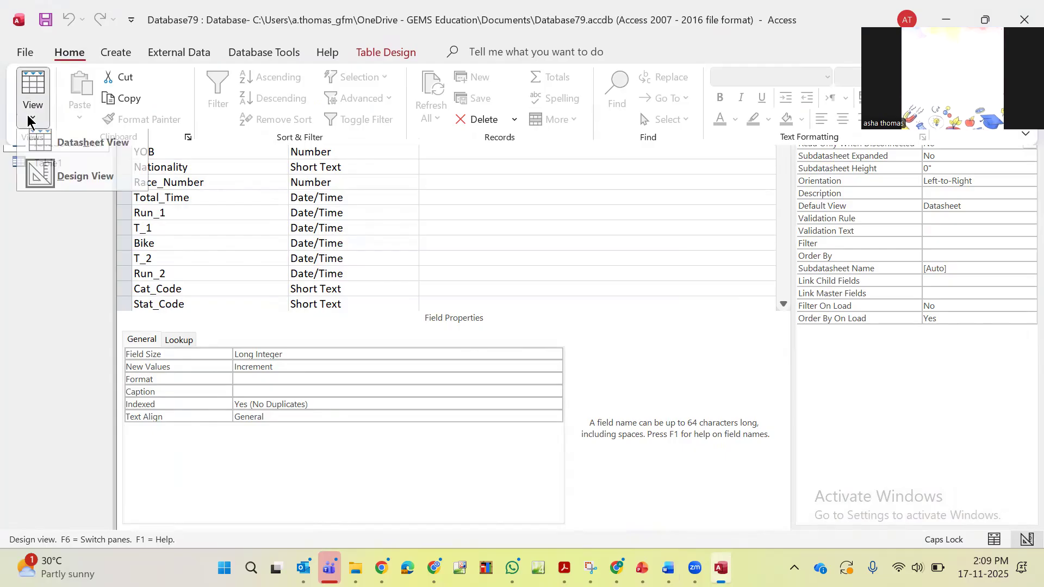
{"action": "left_click", "coordinate": [64, 149]}
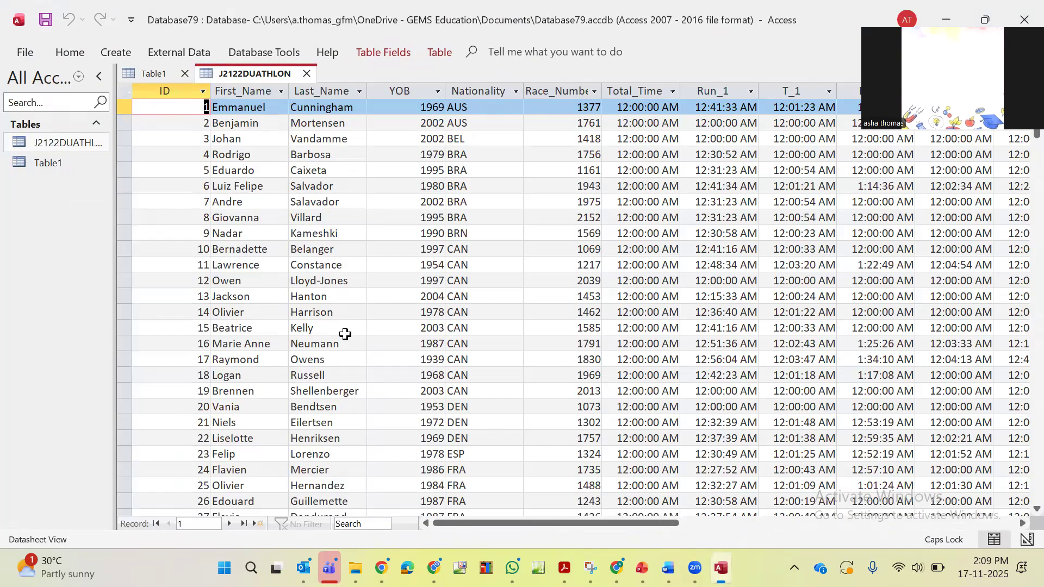
Look through the J2122DUATHLON records and go to the First_Name field of the blank new record
{"action": "scroll", "coordinate": [408, 413], "scroll_direction": "down", "scroll_amount": 12}
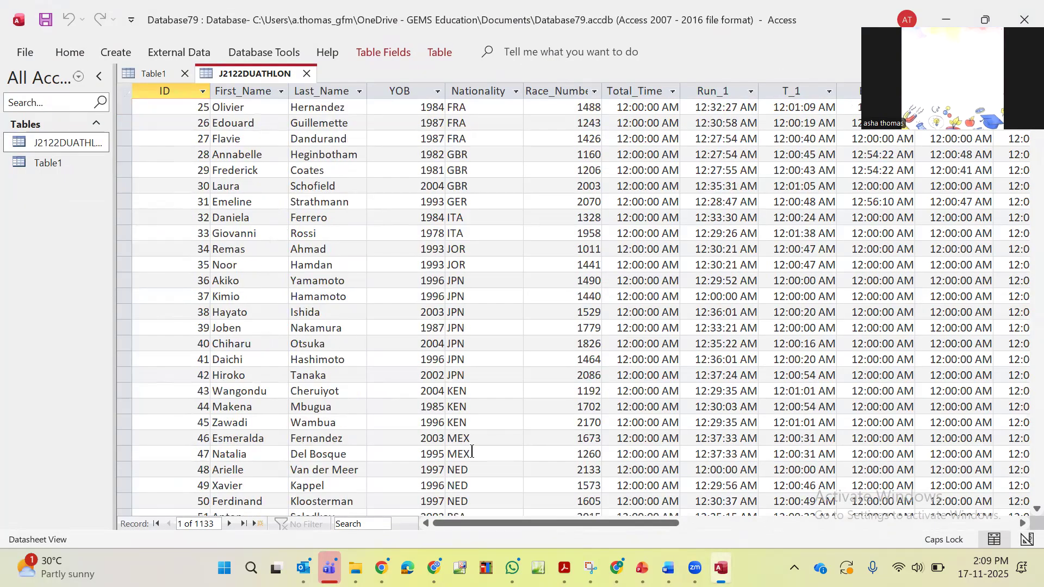
{"action": "scroll", "coordinate": [472, 452], "scroll_direction": "down", "scroll_amount": 10}
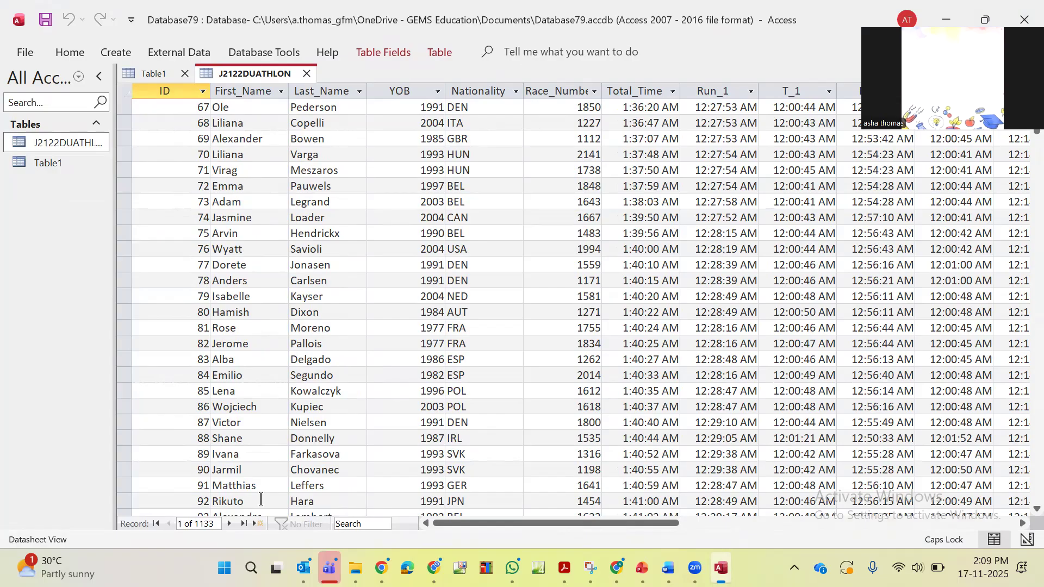
{"action": "scroll", "coordinate": [287, 444], "scroll_direction": "down", "scroll_amount": 5}
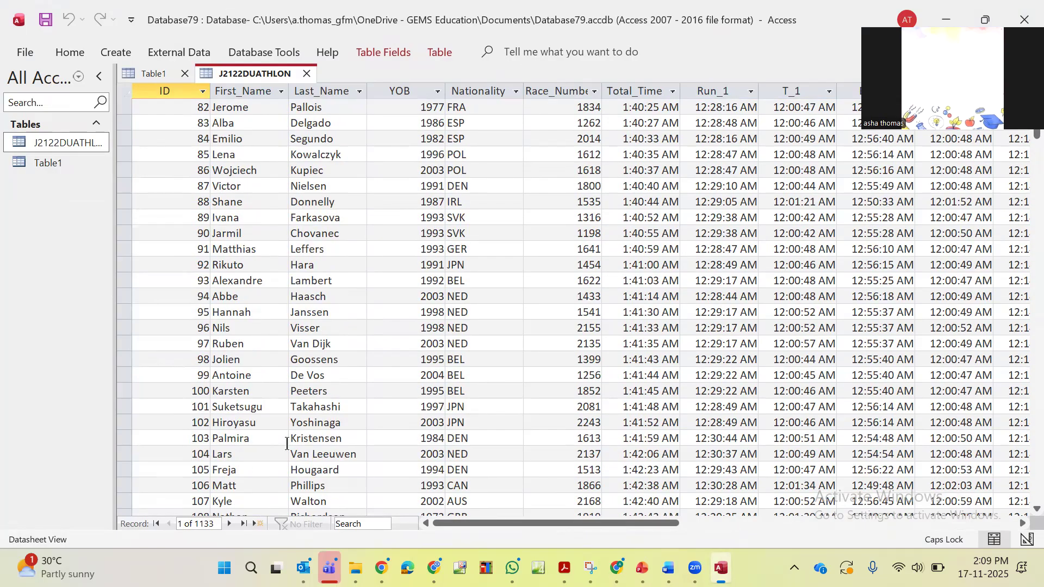
{"action": "scroll", "coordinate": [286, 444], "scroll_direction": "down", "scroll_amount": 3}
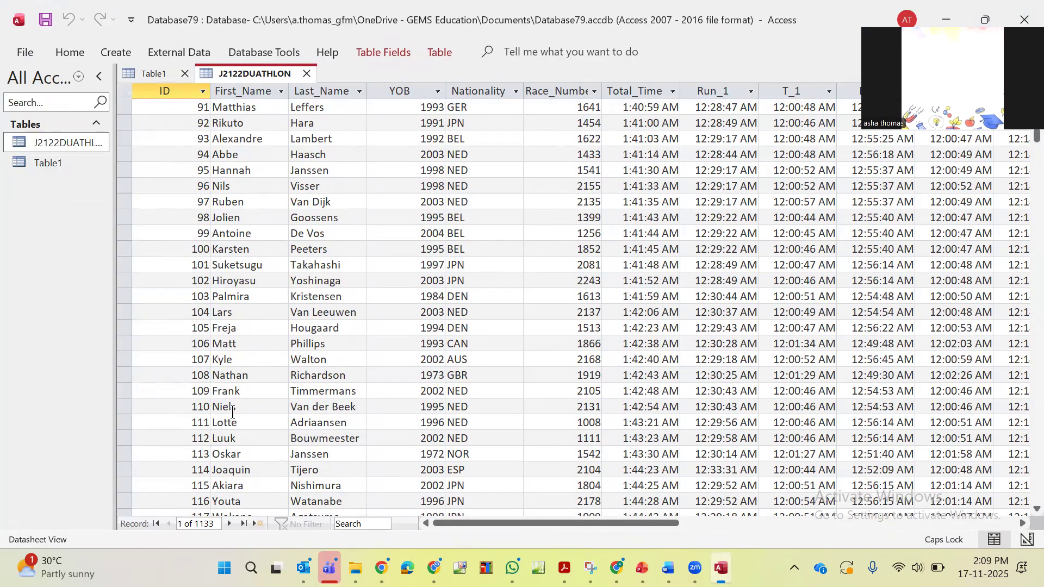
{"action": "left_click", "coordinate": [255, 524]}
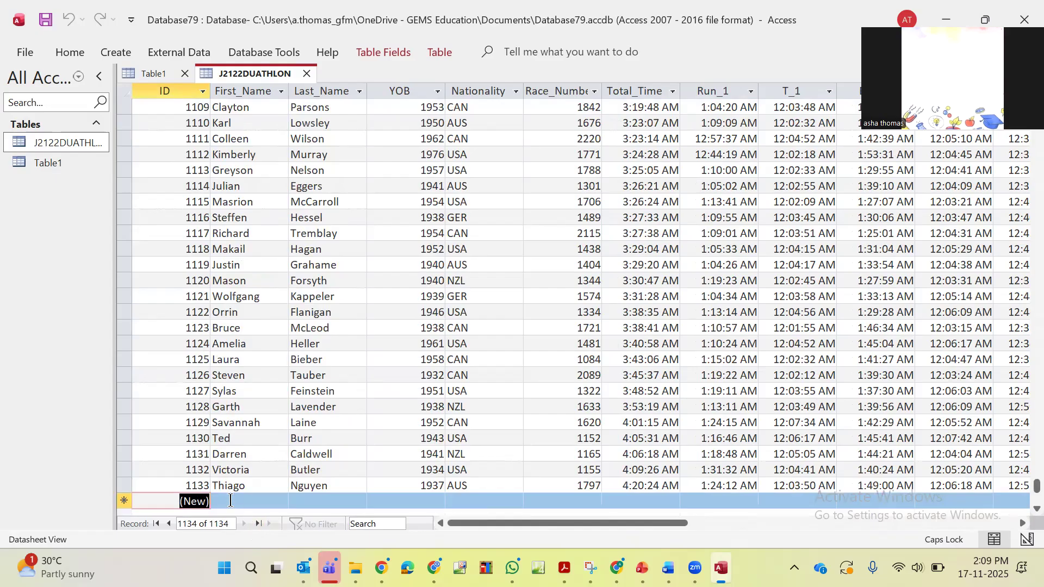
{"action": "left_click", "coordinate": [231, 501]}
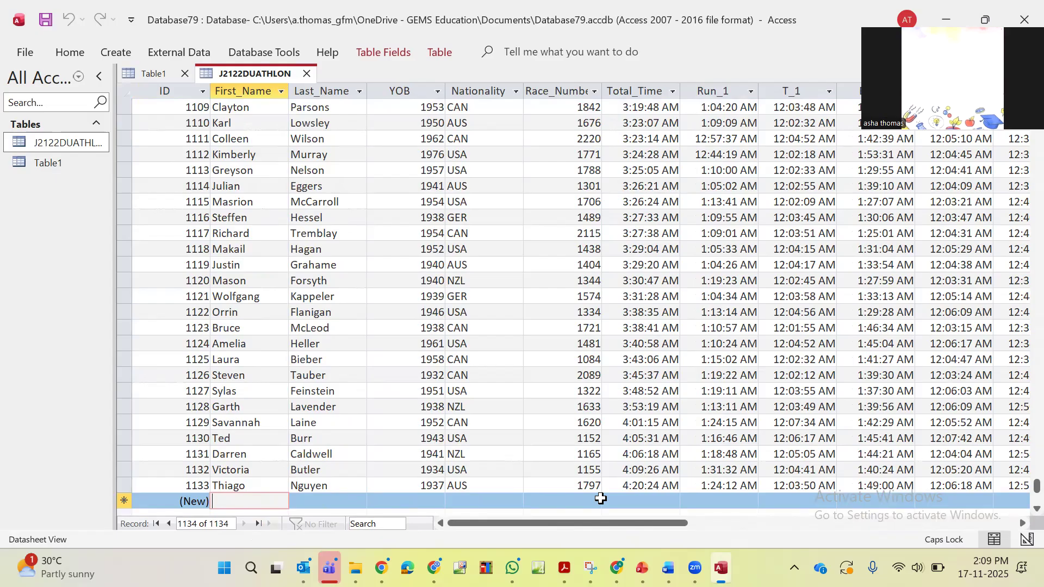
{"action": "left_click", "coordinate": [184, 52]}
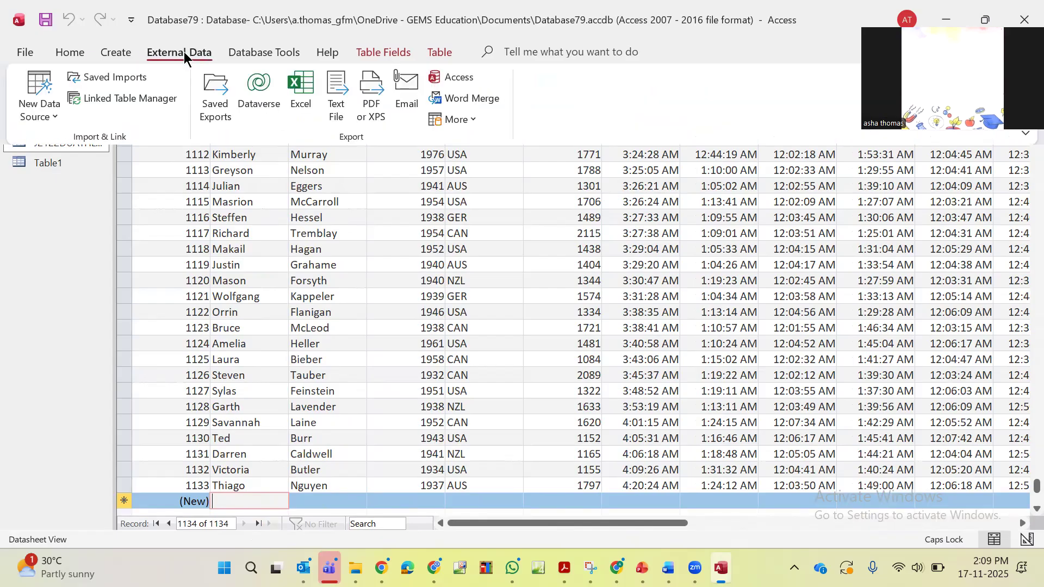
{"action": "left_click", "coordinate": [61, 116]}
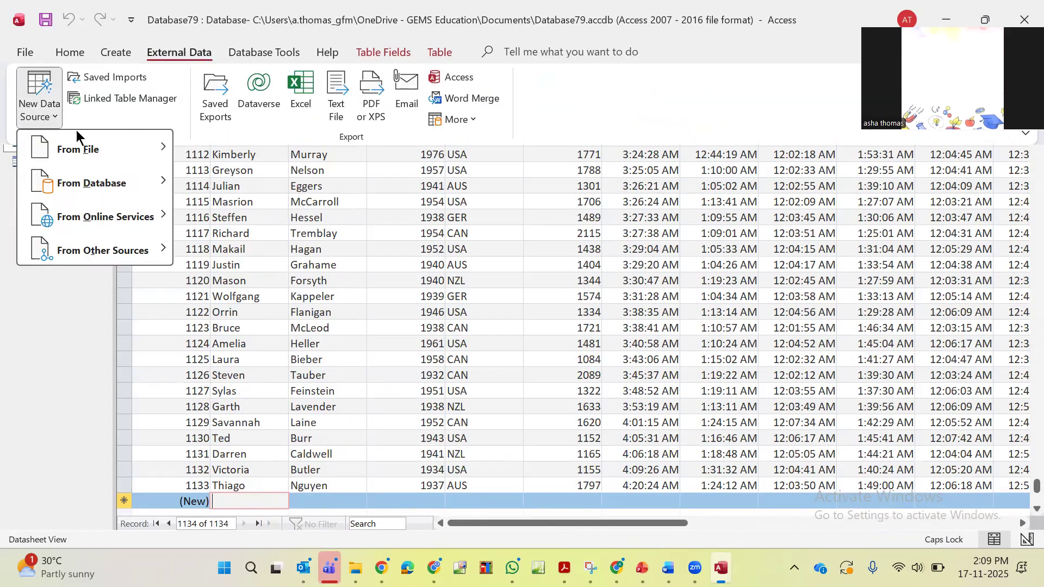
{"action": "mouse_move", "coordinate": [81, 148]}
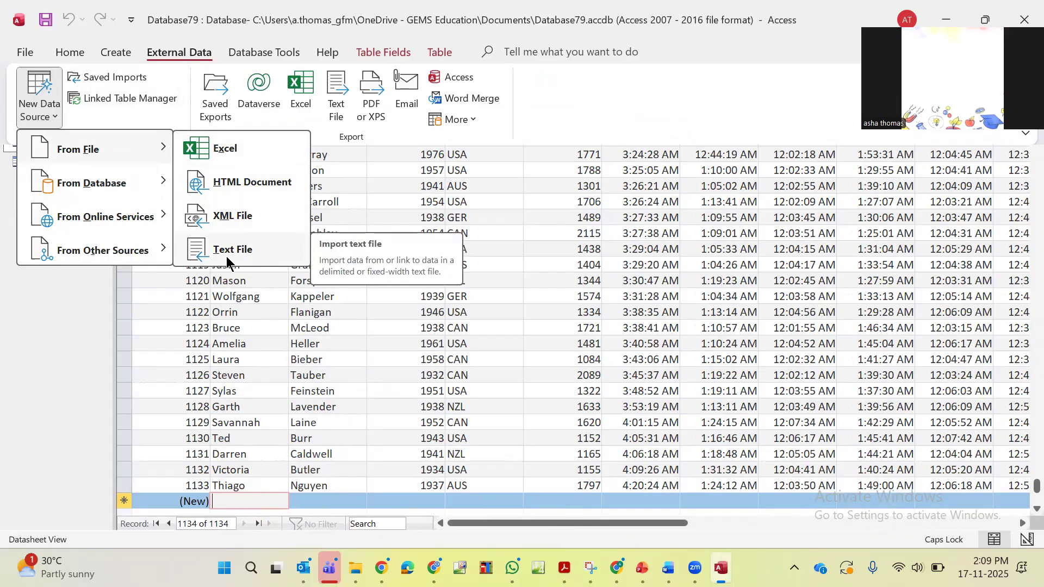
{"action": "left_click", "coordinate": [81, 350]}
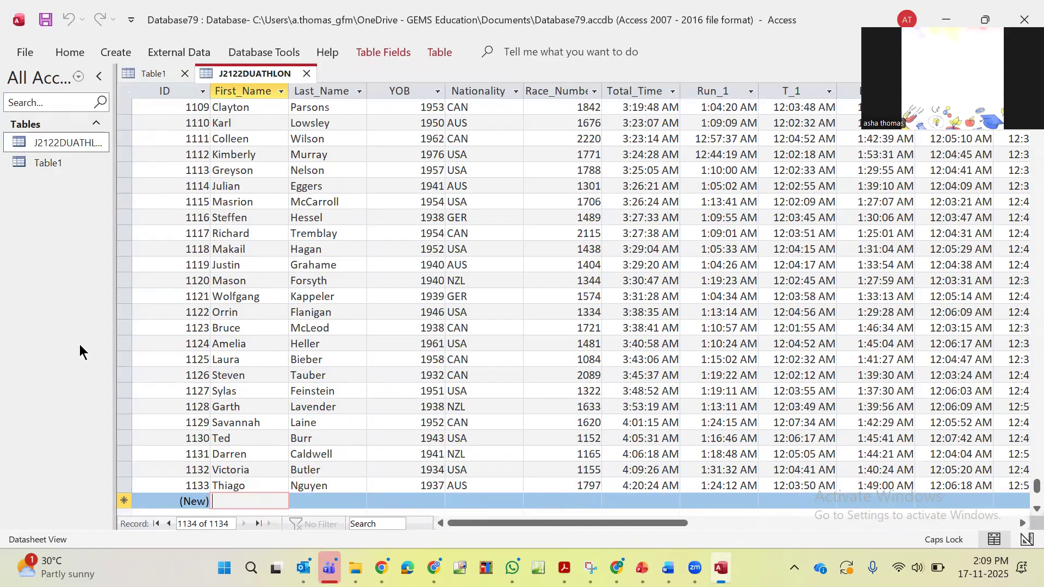
Return the J2122DUATHLON table to Design view
{"action": "left_click", "coordinate": [63, 59]}
{"action": "left_click", "coordinate": [32, 118]}
{"action": "left_click", "coordinate": [68, 184]}
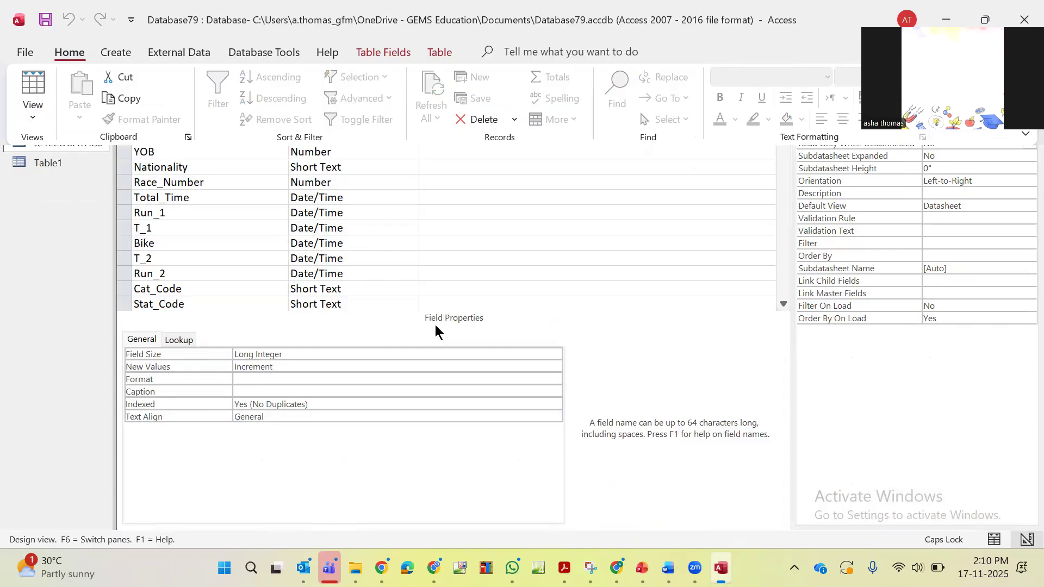
Switch to the Word evidence document and review its captioned screenshots back up to the heading
{"action": "left_click", "coordinate": [668, 569]}
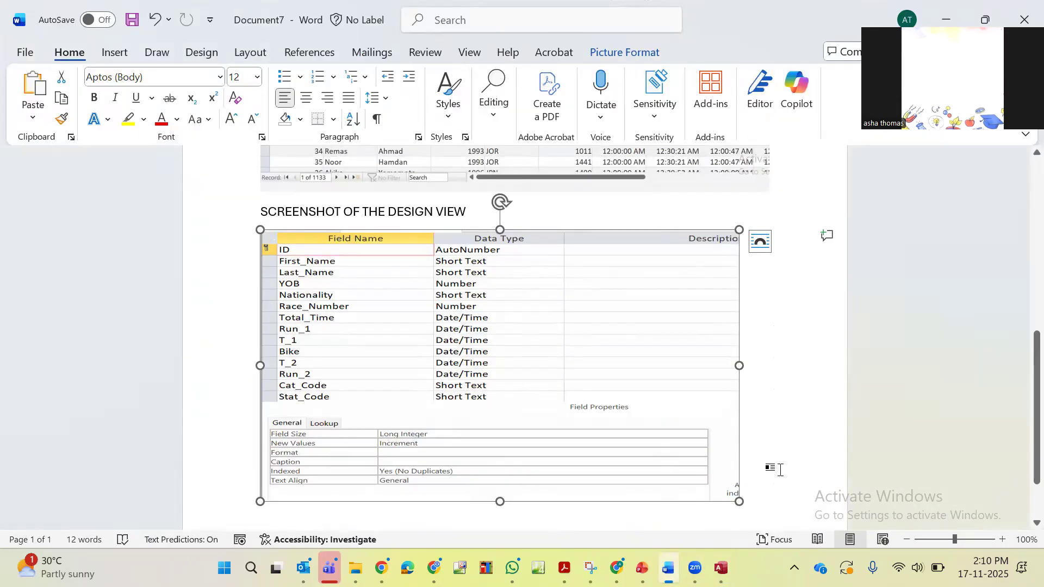
{"action": "scroll", "coordinate": [780, 470], "scroll_direction": "up", "scroll_amount": 10}
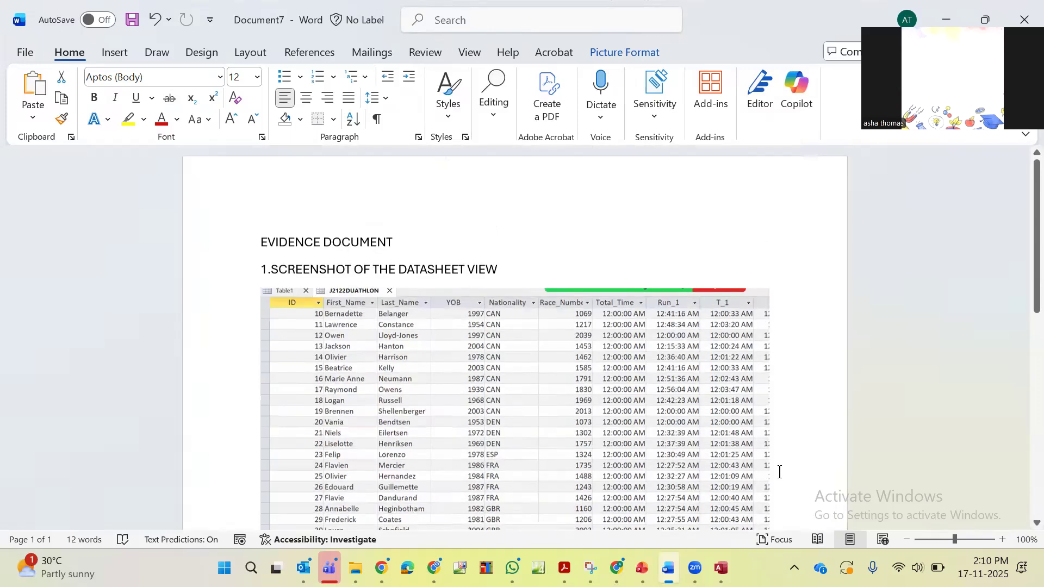
{"action": "scroll", "coordinate": [780, 472], "scroll_direction": "up", "scroll_amount": 1}
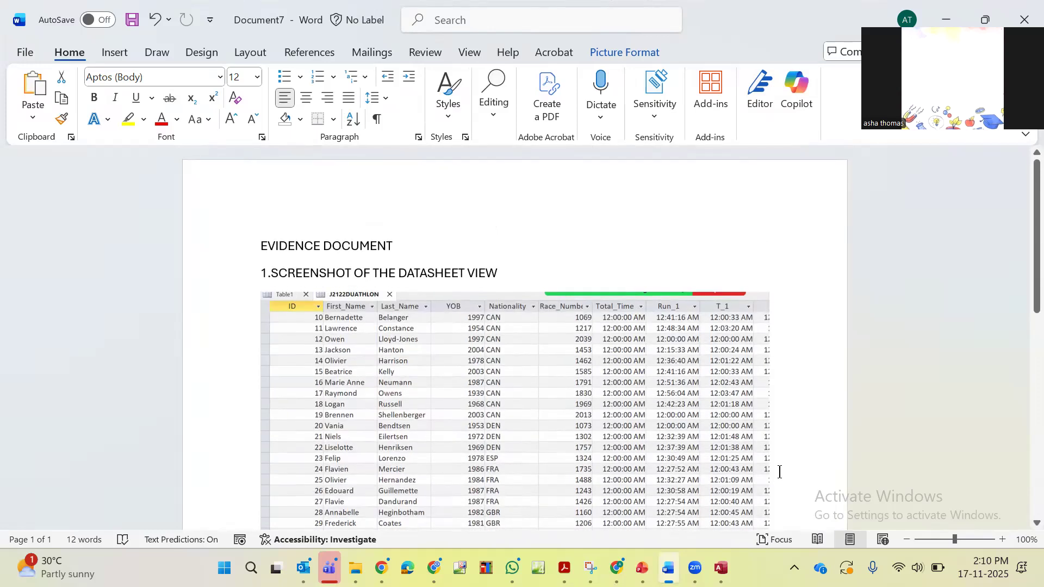